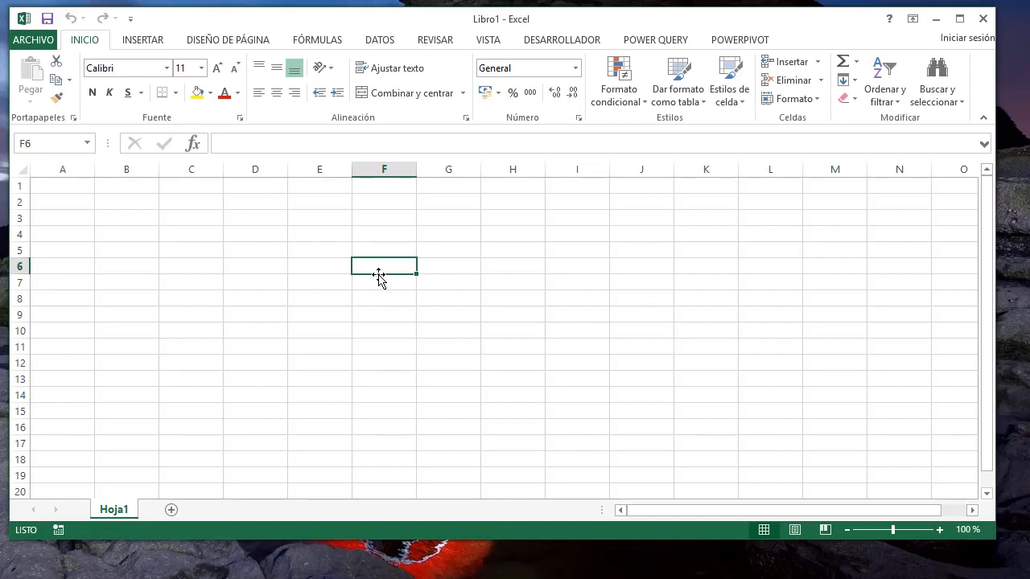
left_click(327, 218)
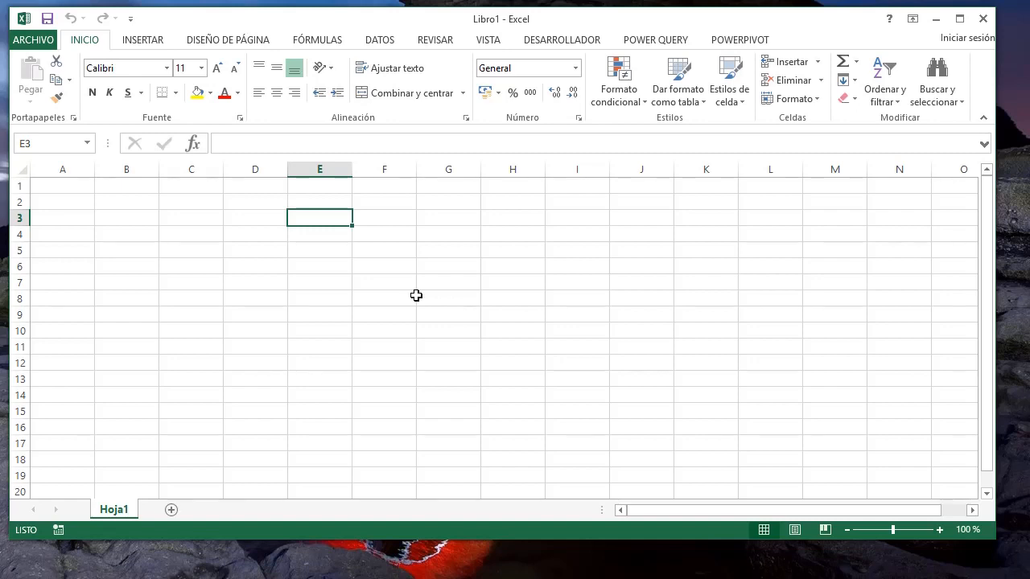
left_click(379, 40)
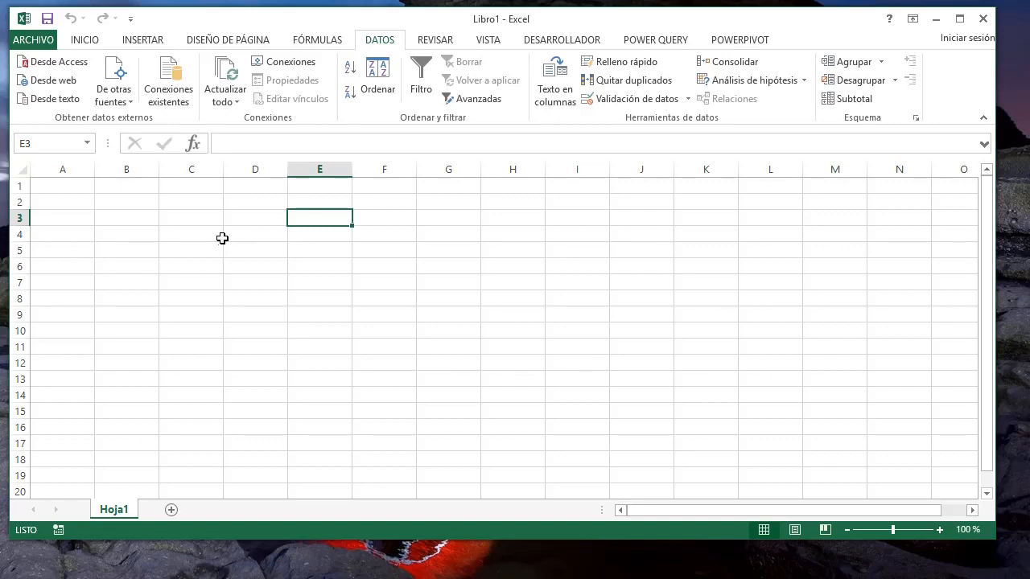
left_click(253, 169)
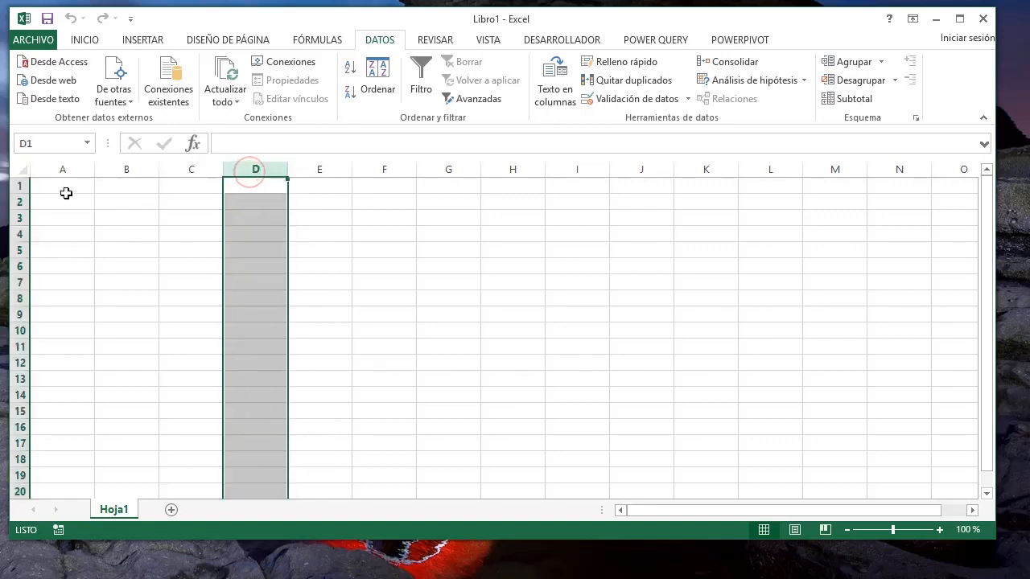
left_click_drag(66, 193, 616, 274)
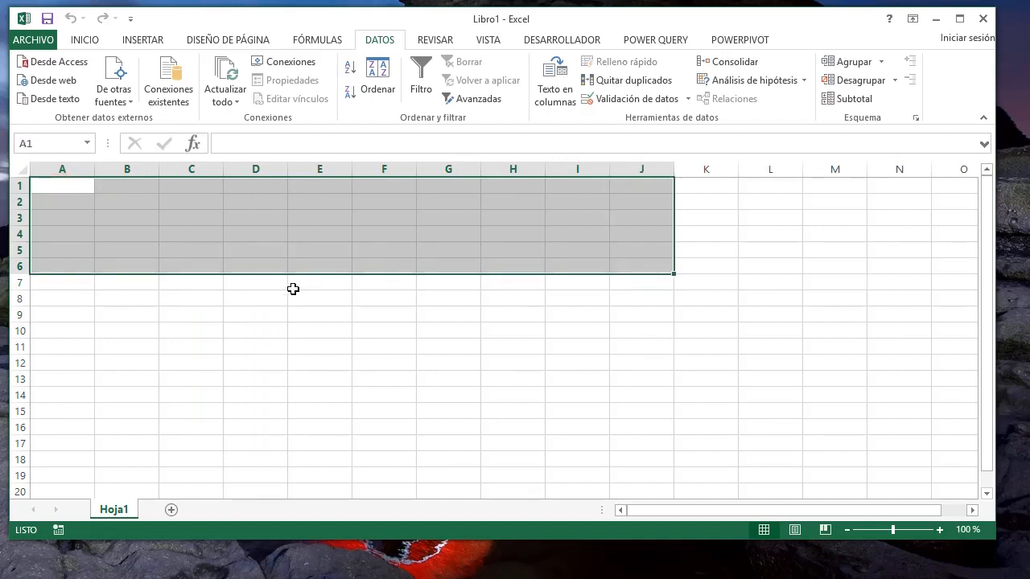
left_click(306, 234)
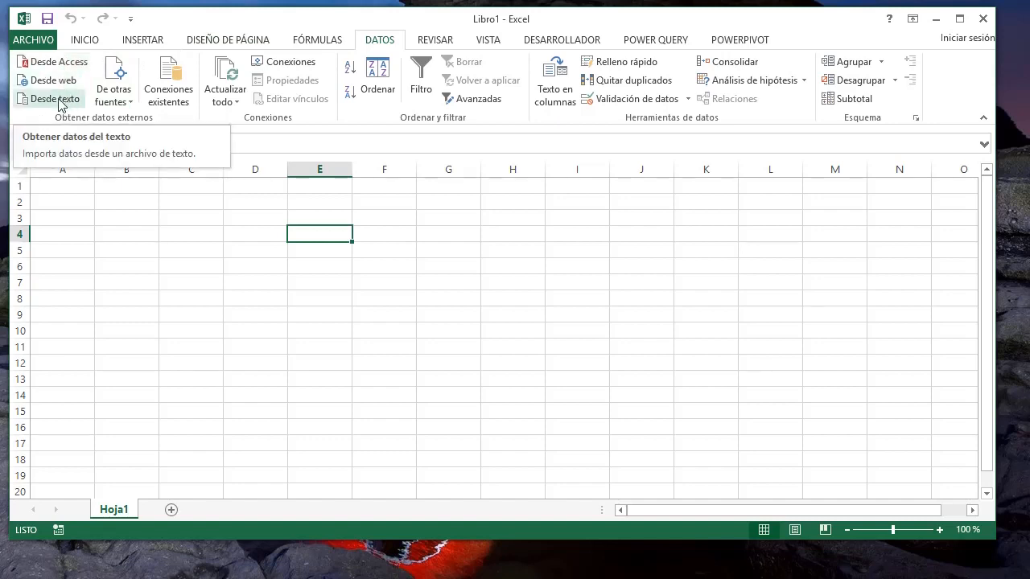
left_click(128, 101)
left_click(127, 101)
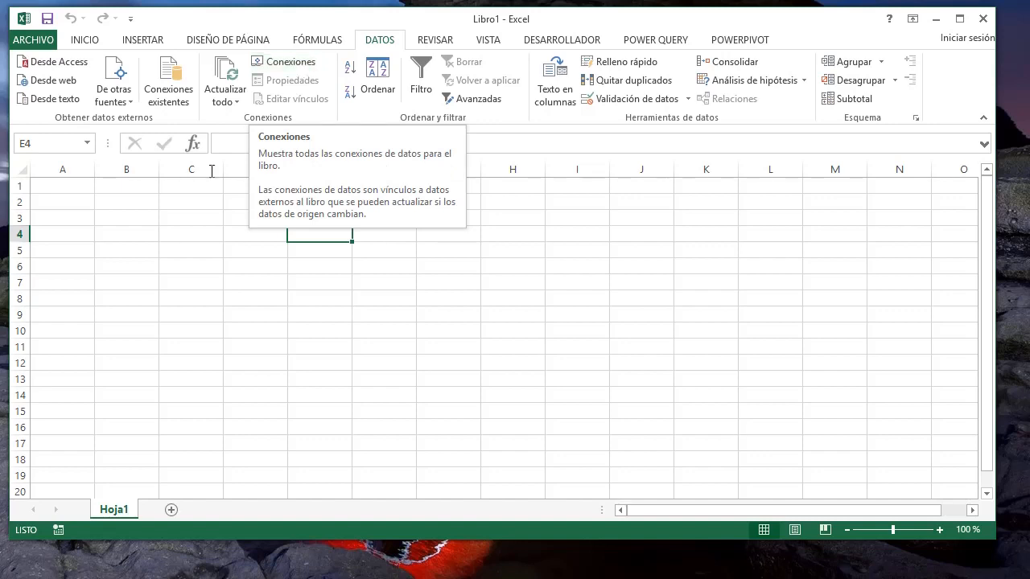
left_click(55, 187)
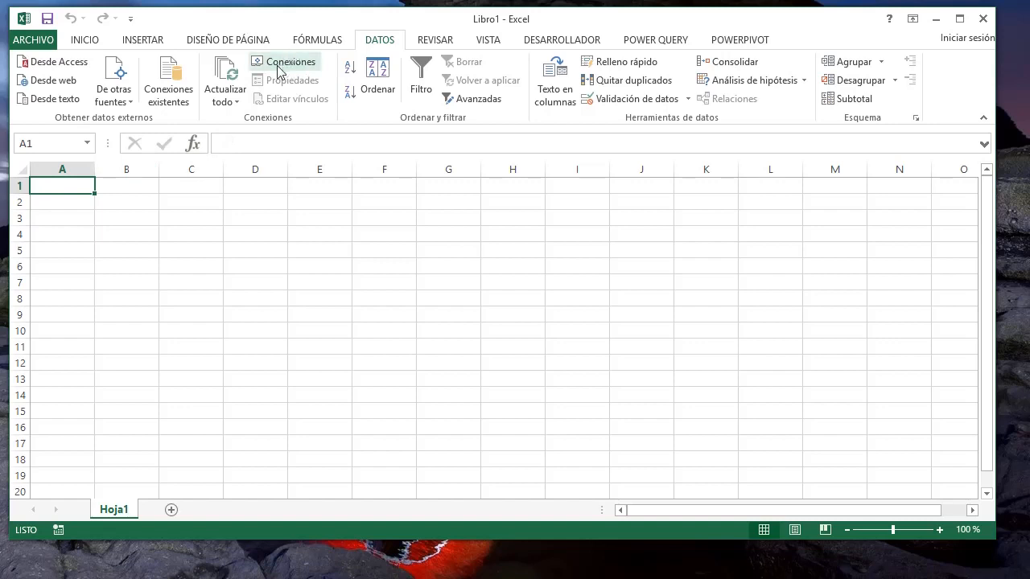
left_click(52, 102)
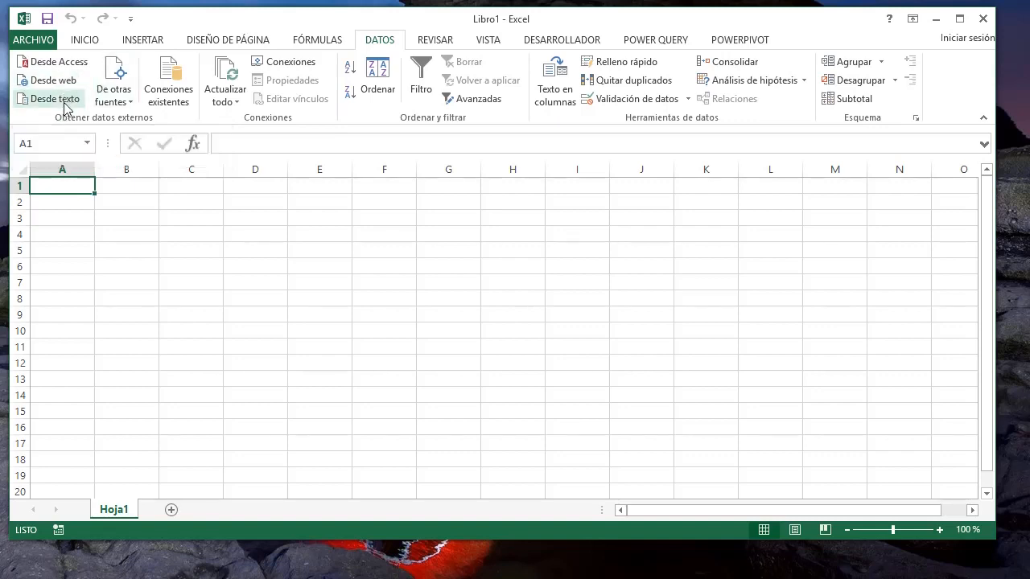
Add a workbook connection to the "datos excel 2009" Excel file in the Power Query folder on the desktop
left_click(314, 66)
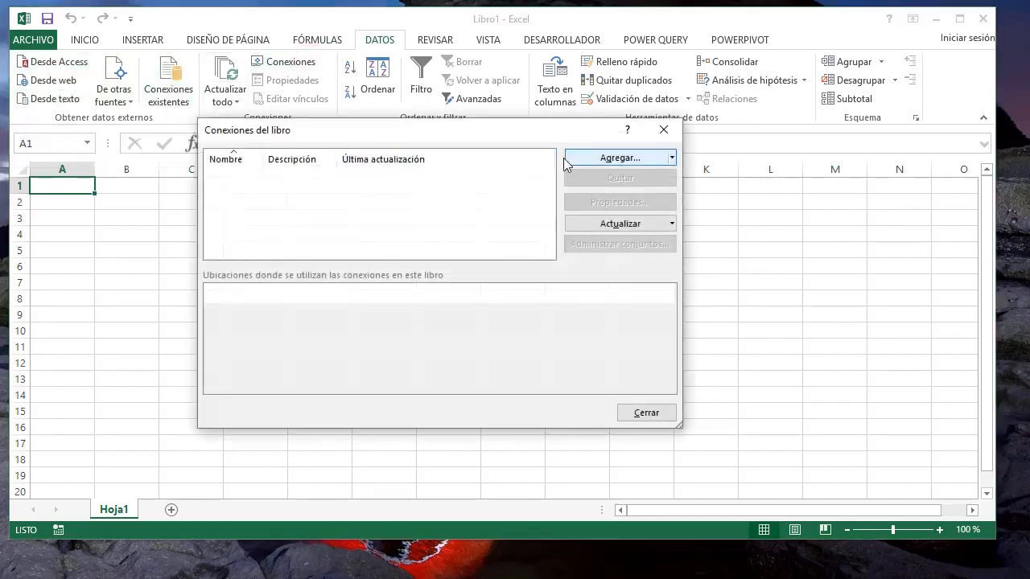
left_click(616, 158)
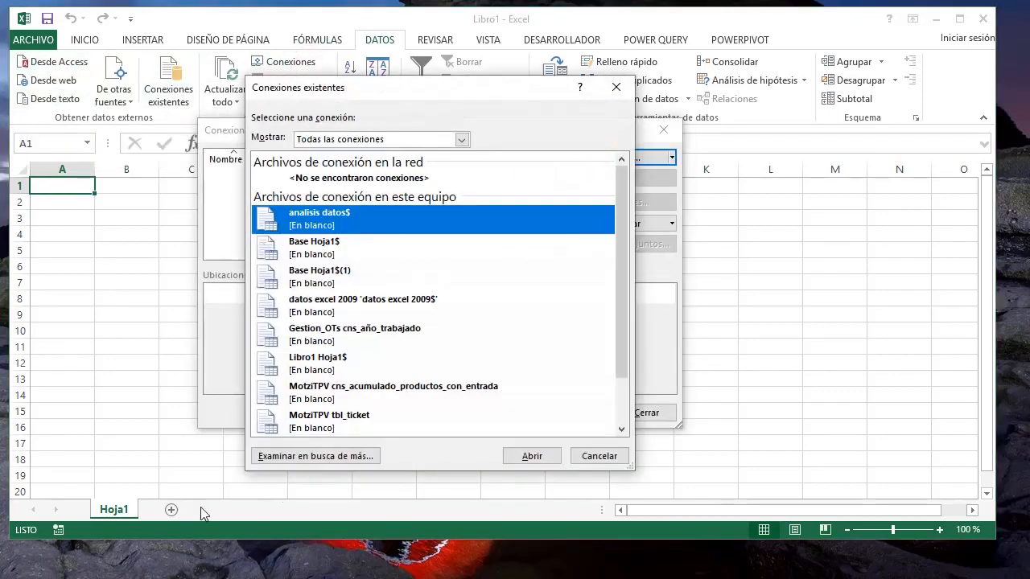
left_click(317, 457)
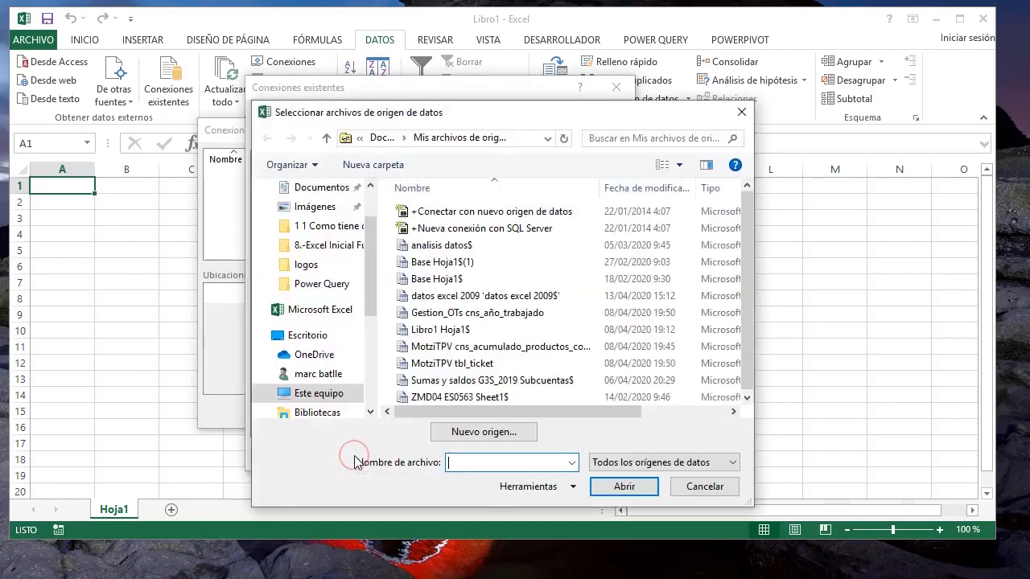
left_click(280, 341)
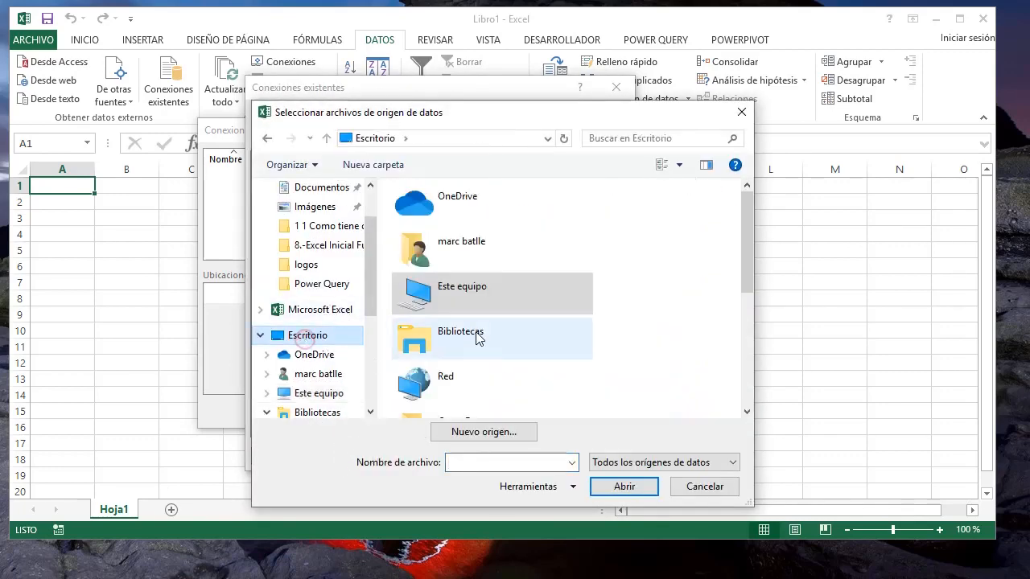
scroll(499, 322, "down", 5)
double_click(477, 251)
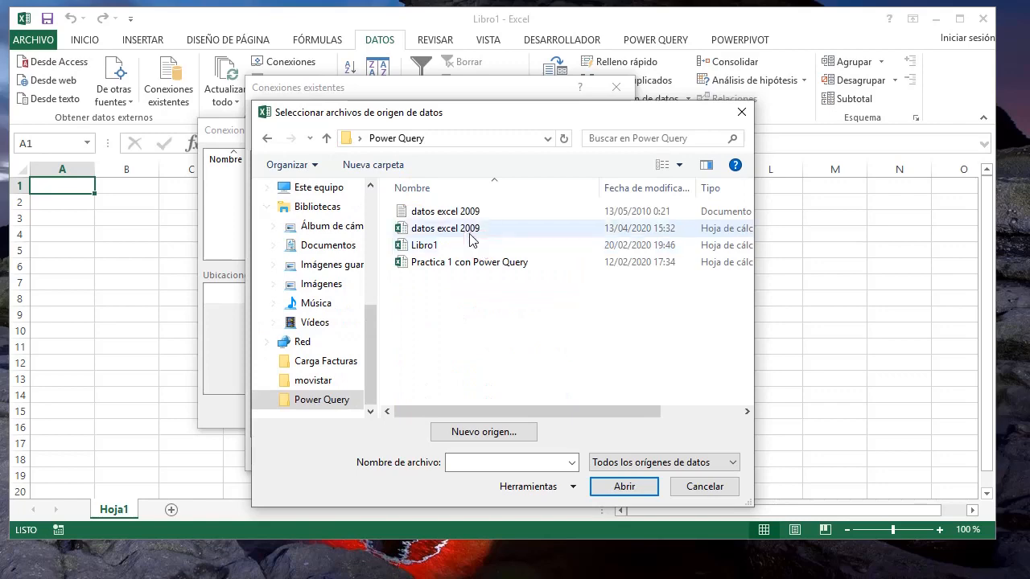
left_click(473, 231)
double_click(471, 229)
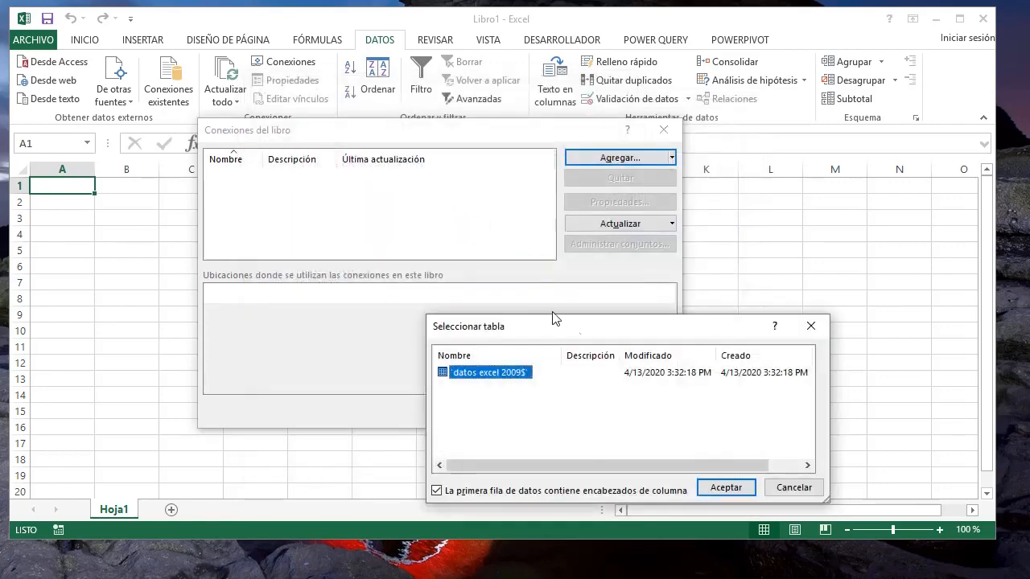
Select the 'datos excel 2009$' table for the connection, keeping its first row as column headers
left_click_drag(579, 334, 669, 254)
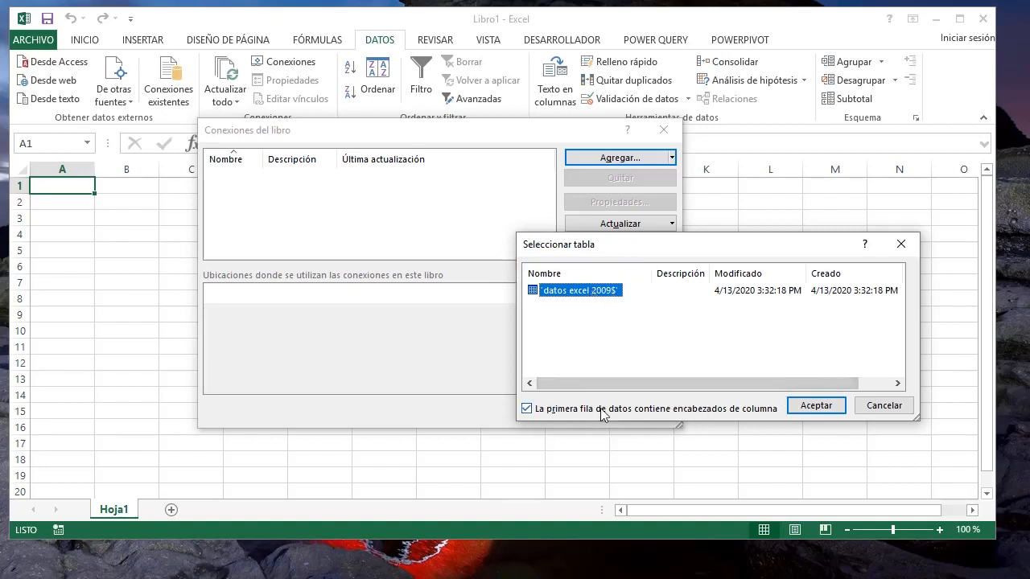
left_click(527, 410)
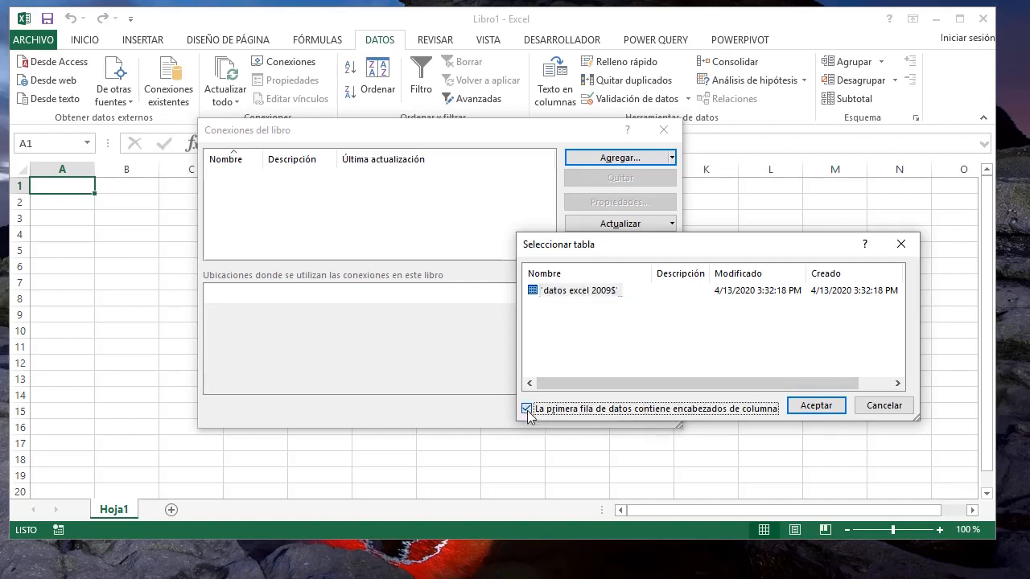
left_click(528, 410)
left_click(589, 293)
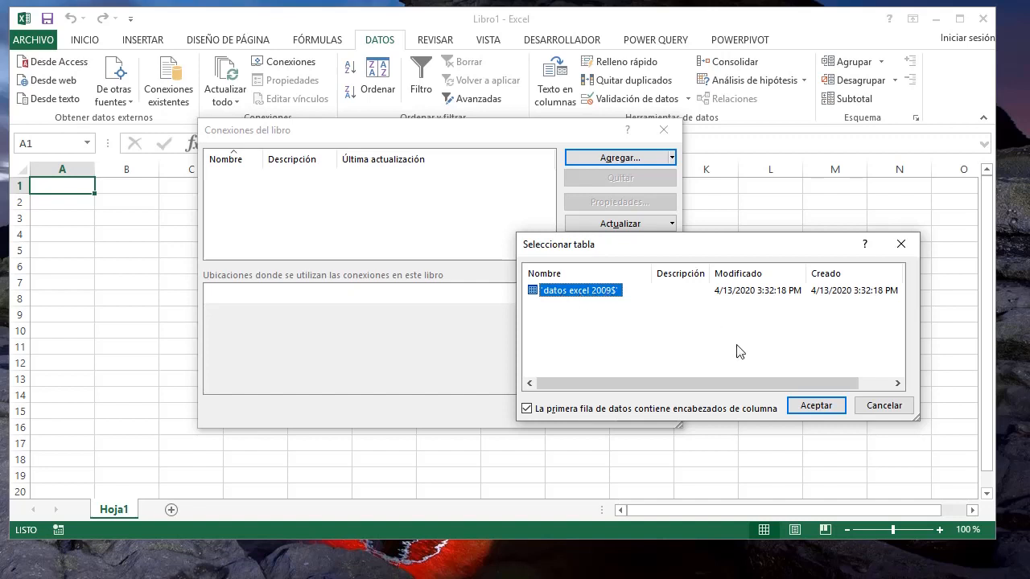
left_click(816, 408)
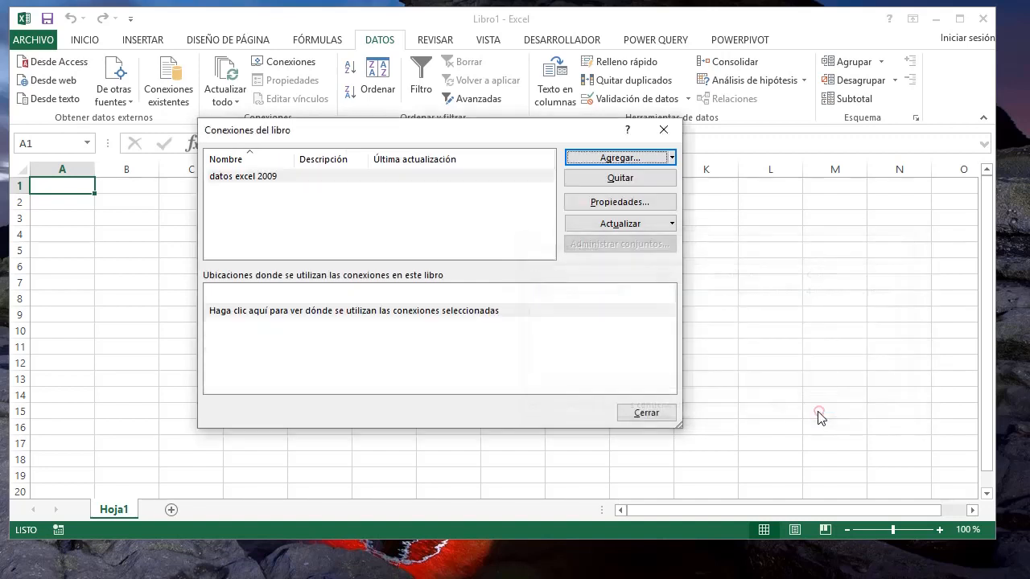
Set the "datos excel 2009" connection to refresh when the file is opened, leaving the timed refresh off
left_click(267, 180)
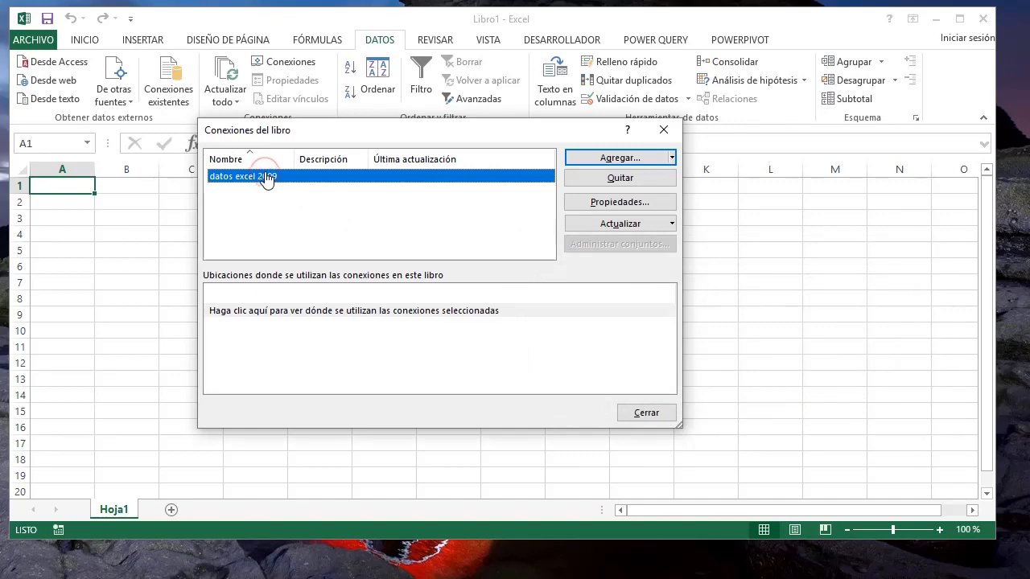
left_click(629, 201)
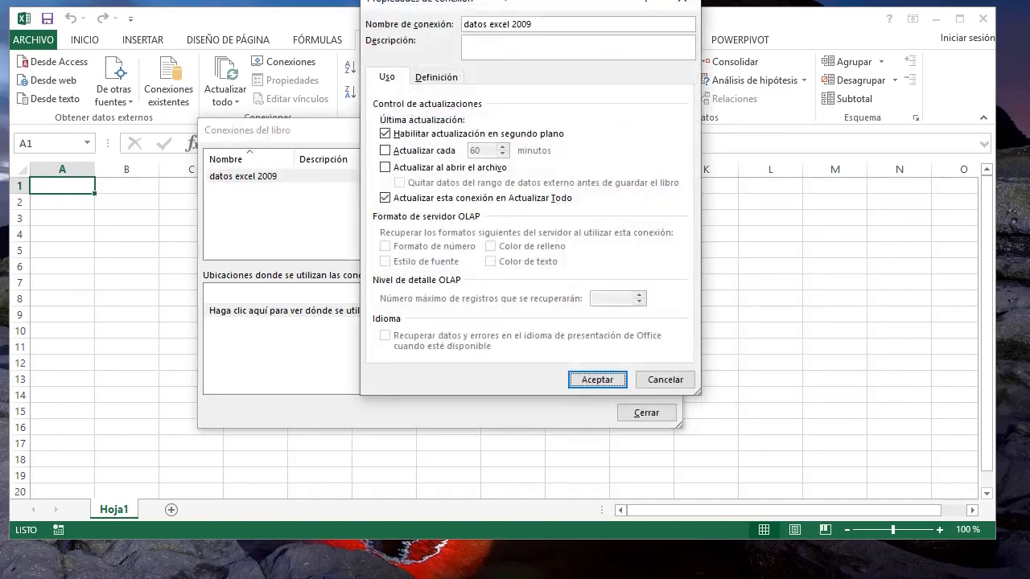
left_click_drag(500, 3, 727, 88)
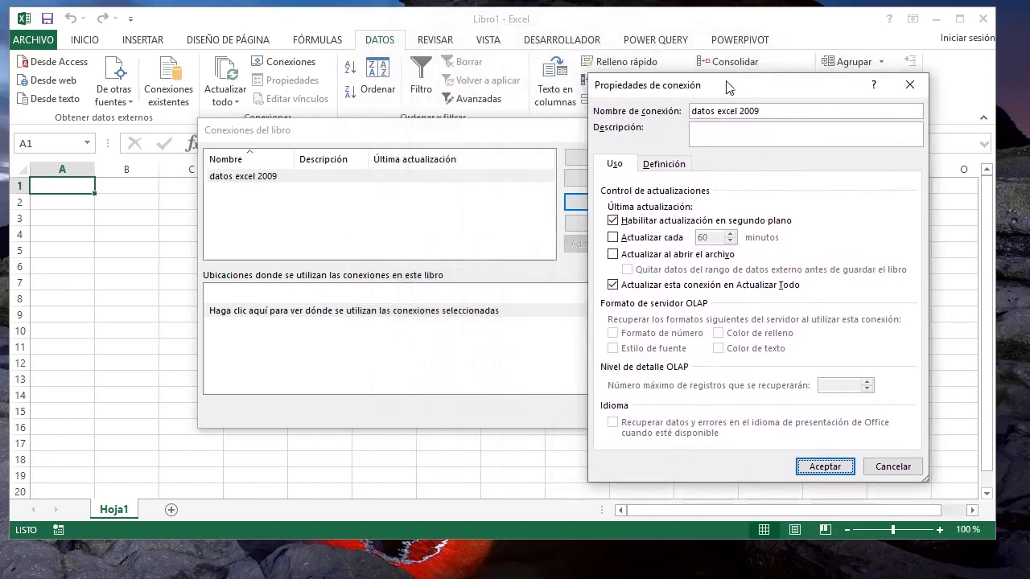
left_click(613, 238)
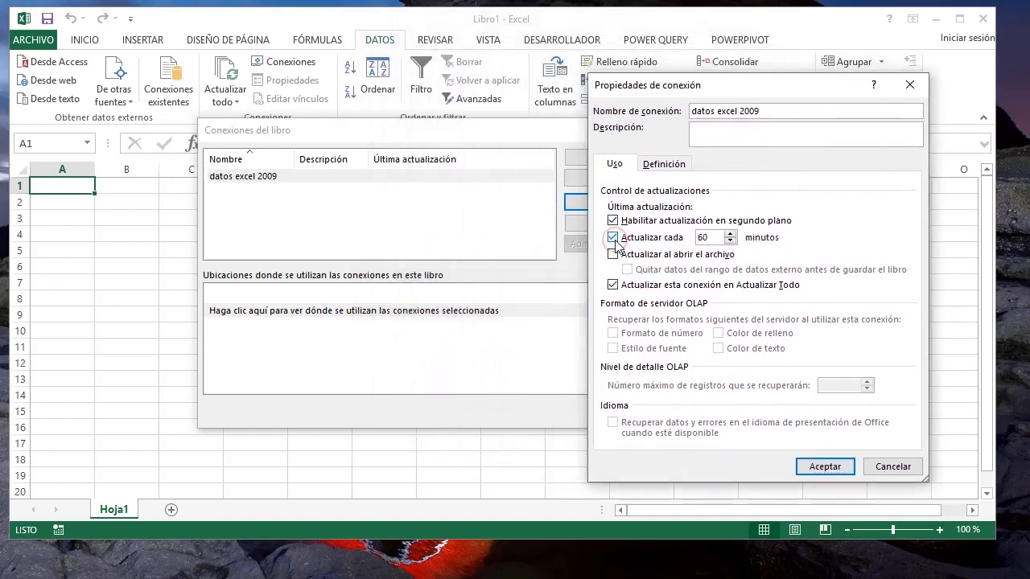
left_click(614, 238)
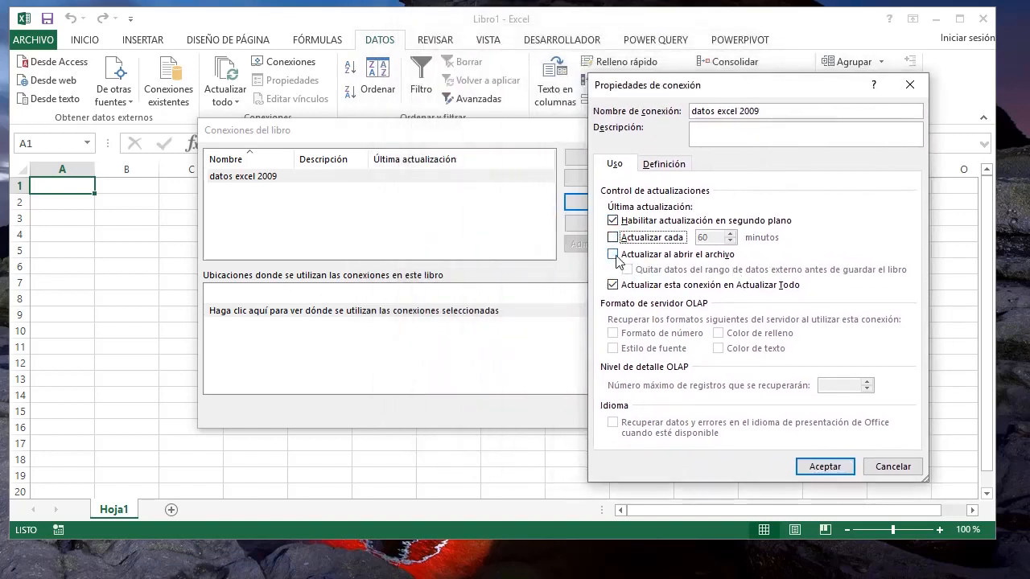
left_click(614, 255)
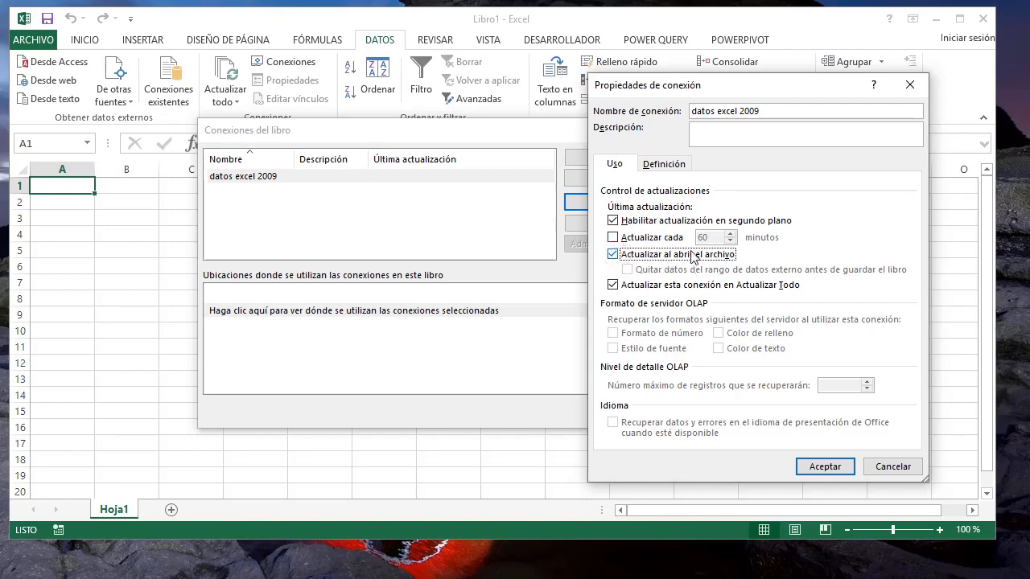
left_click(829, 462)
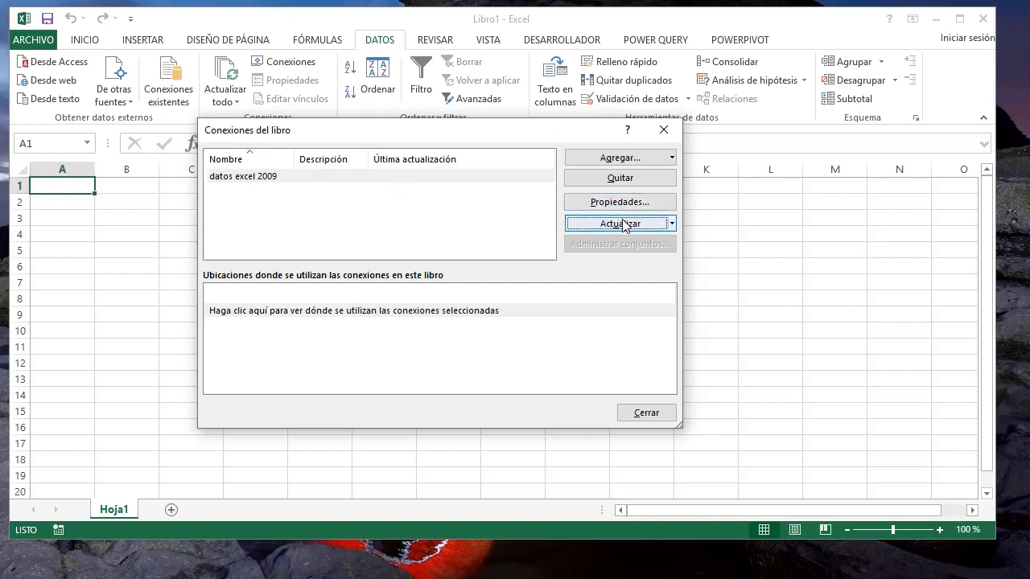
Refresh all workbook connections and close the connection manager
left_click(672, 223)
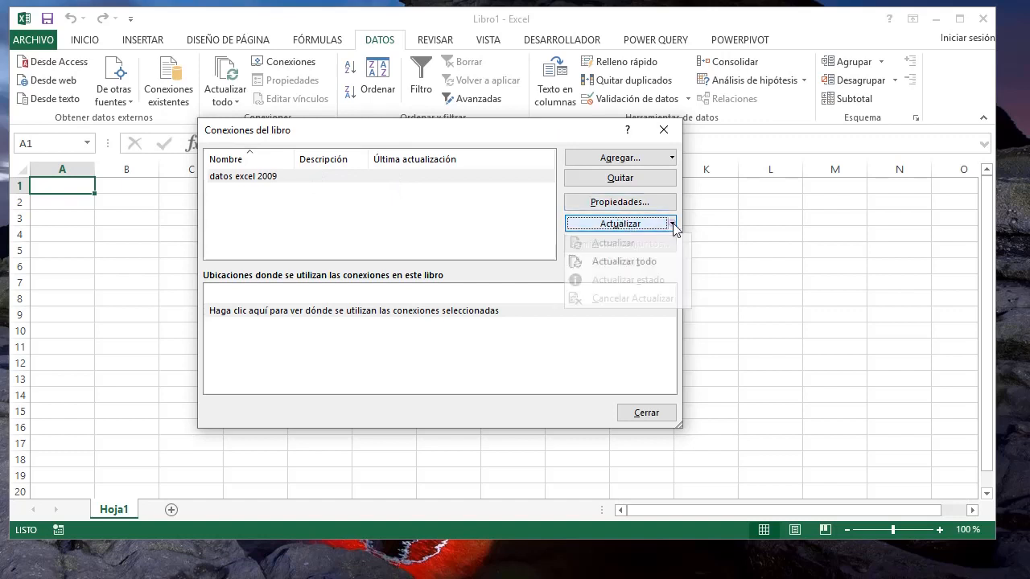
left_click(646, 264)
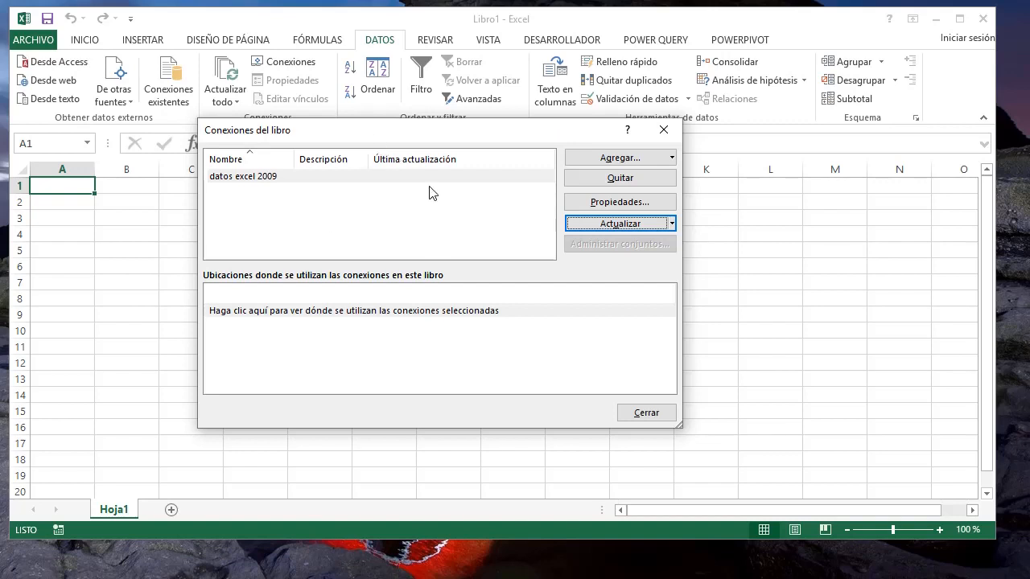
left_click(635, 415)
Open the workbook's existing "datos excel 2009" connection to import its data
left_click(136, 279)
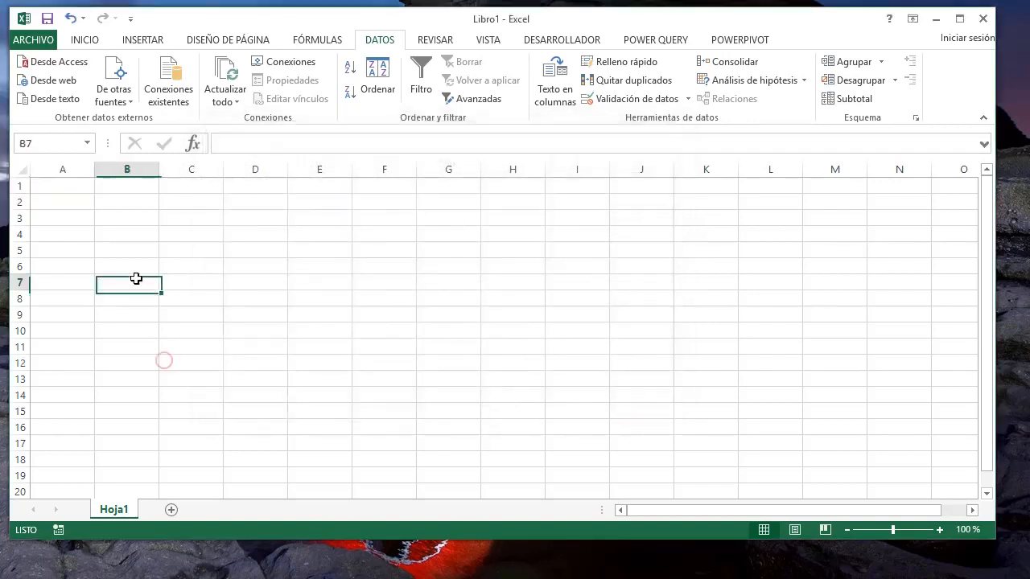
left_click(625, 279)
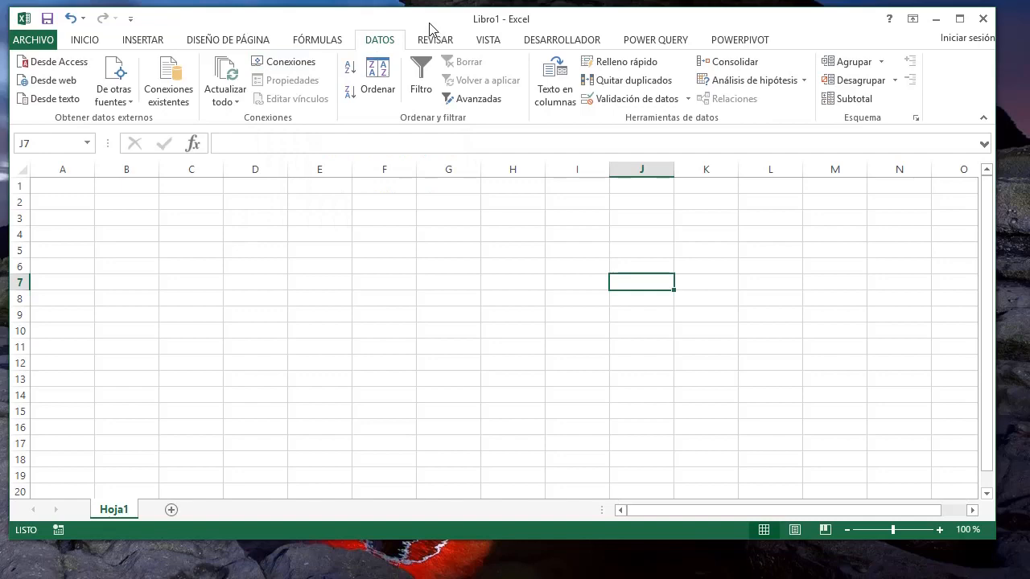
left_click(165, 103)
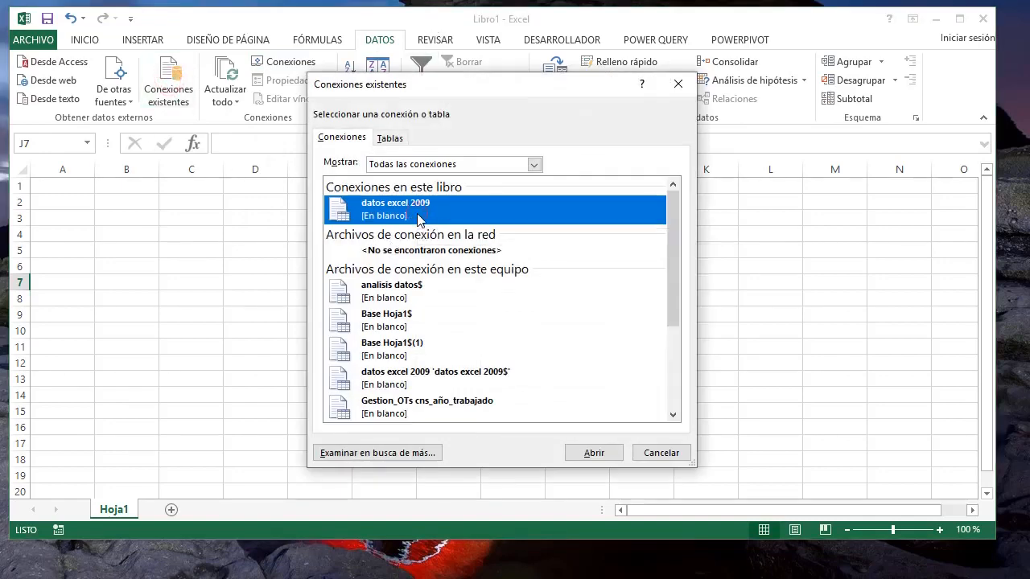
left_click(593, 453)
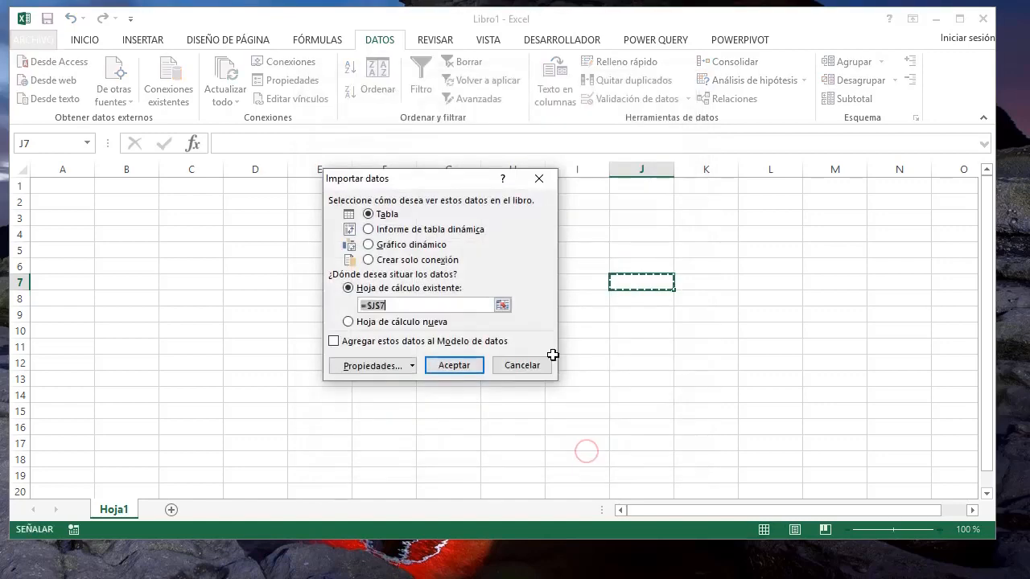
Set the import to place the data as a table (Tabla) at cell A1 of Hoja1, outside the data model
left_click_drag(411, 184, 497, 242)
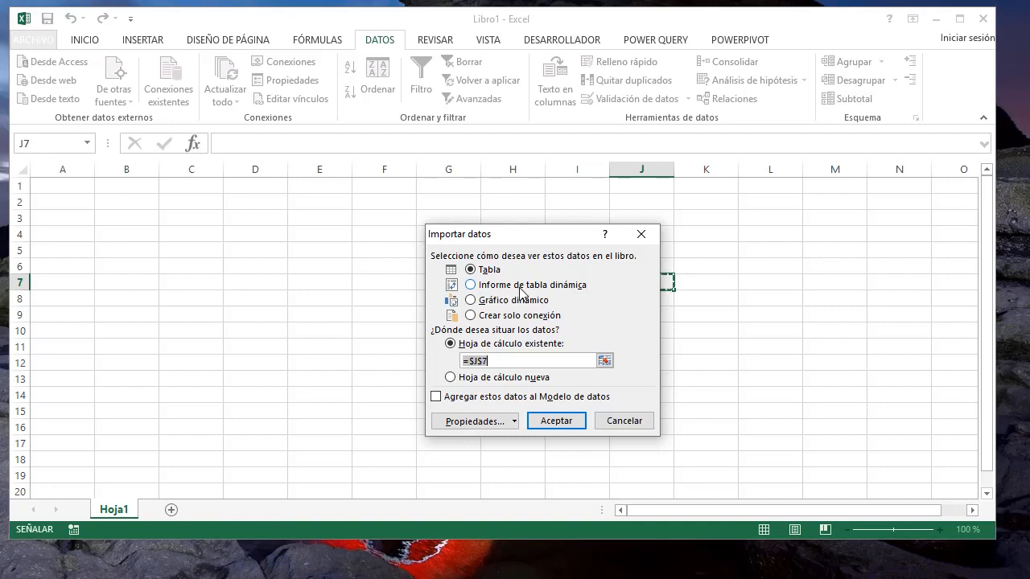
left_click_drag(532, 238, 472, 239)
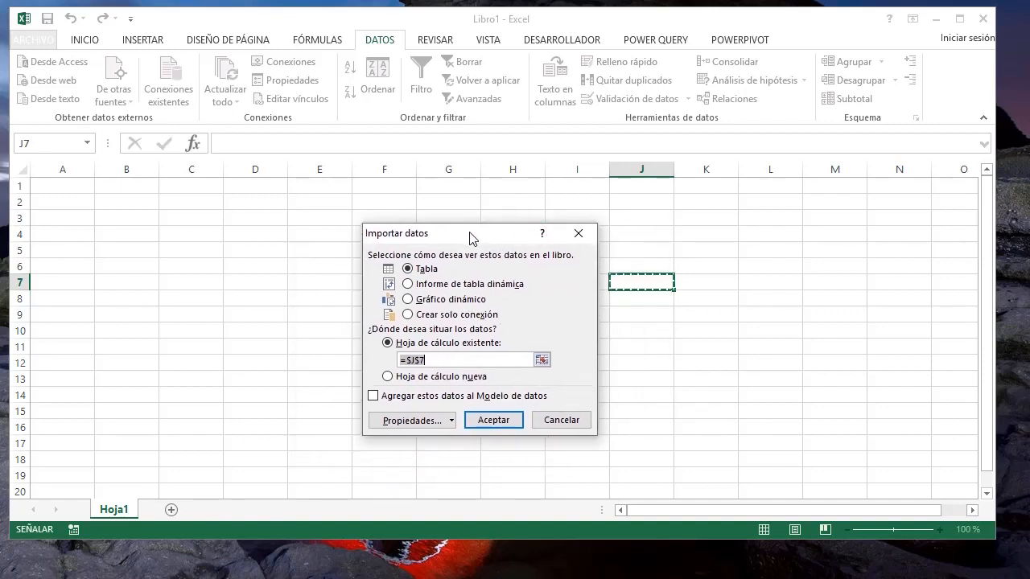
left_click(59, 189)
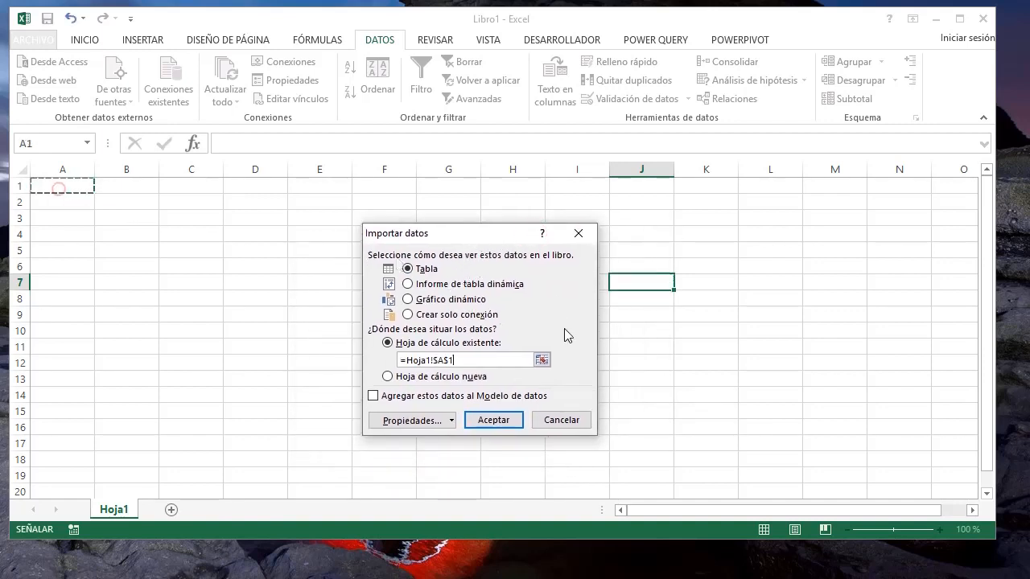
left_click(445, 285)
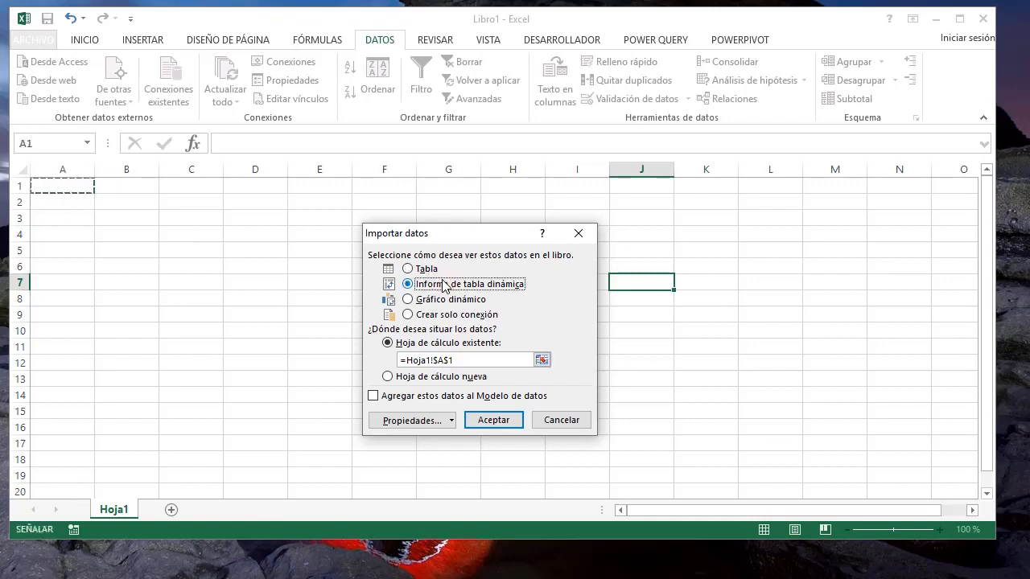
left_click(408, 269)
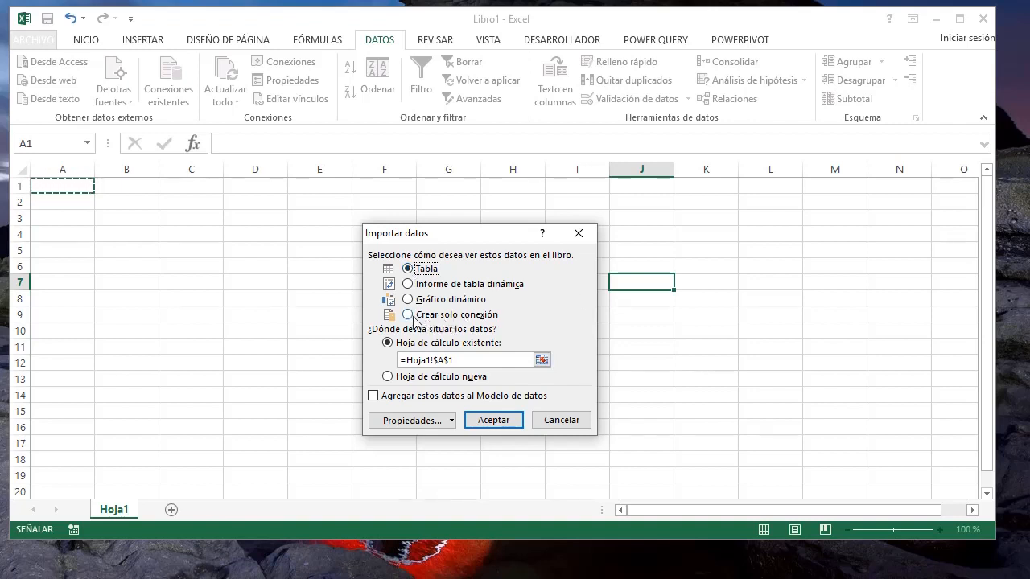
left_click(373, 396)
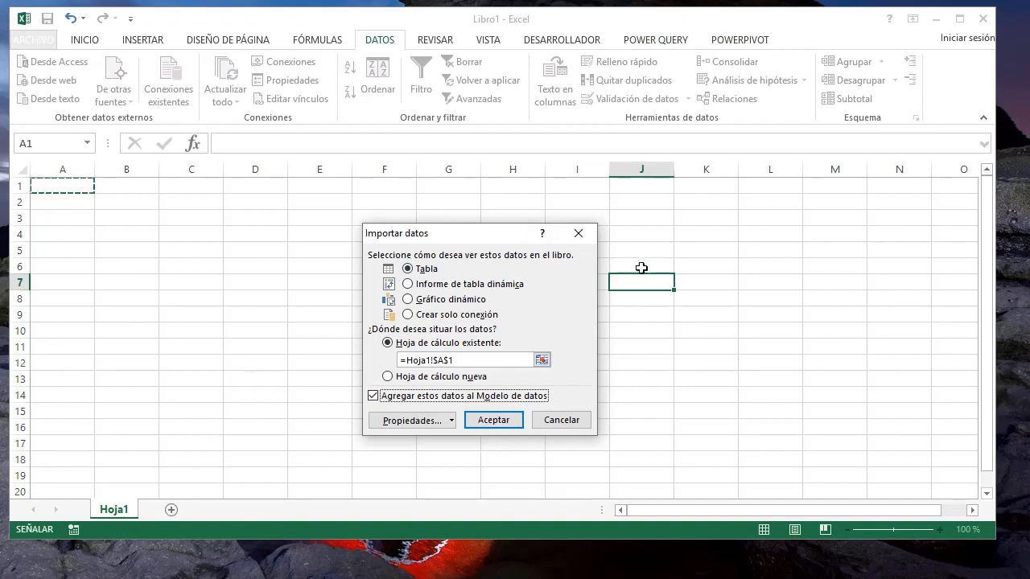
left_click(376, 397)
left_click(60, 186)
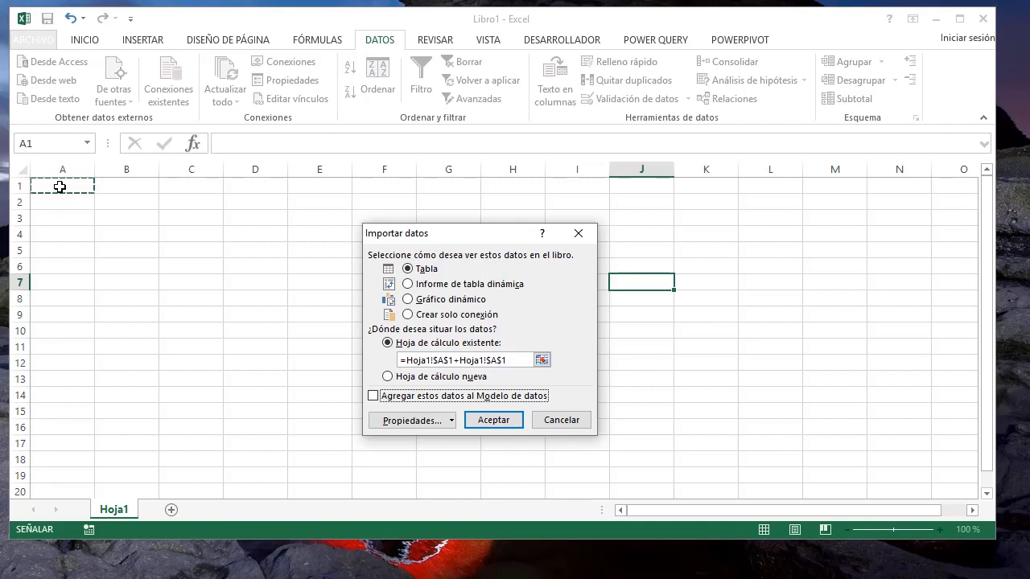
left_click(498, 426)
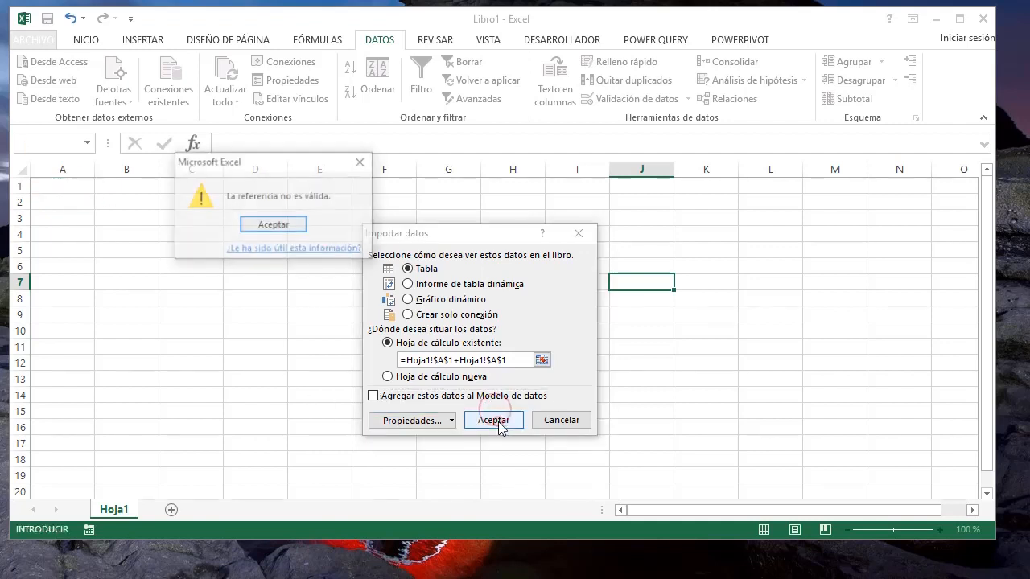
left_click(287, 223)
Replace the import destination with the single cell Hoja1!$A$1 and import the data
left_click(541, 360)
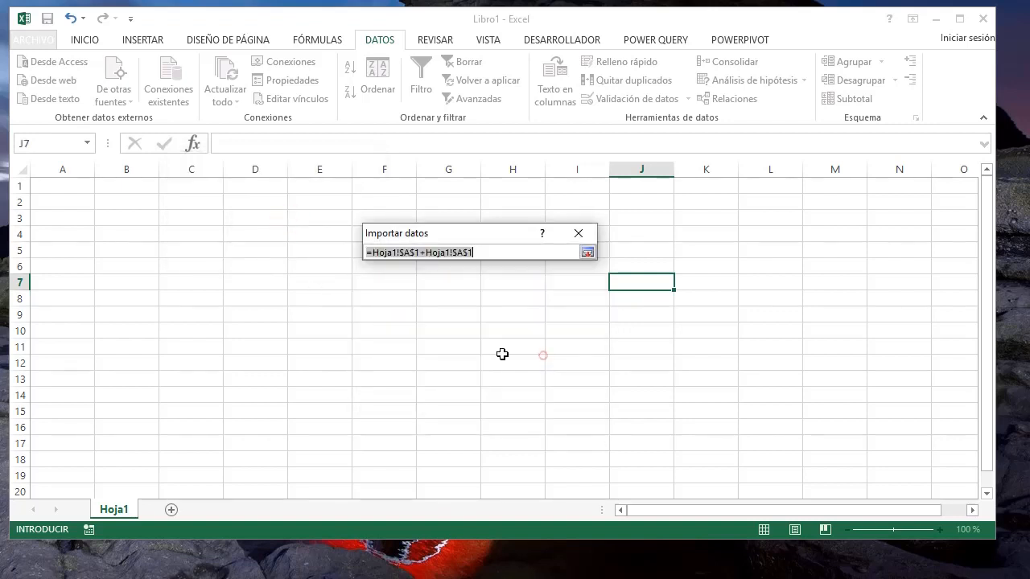
left_click(73, 187)
left_click(587, 253)
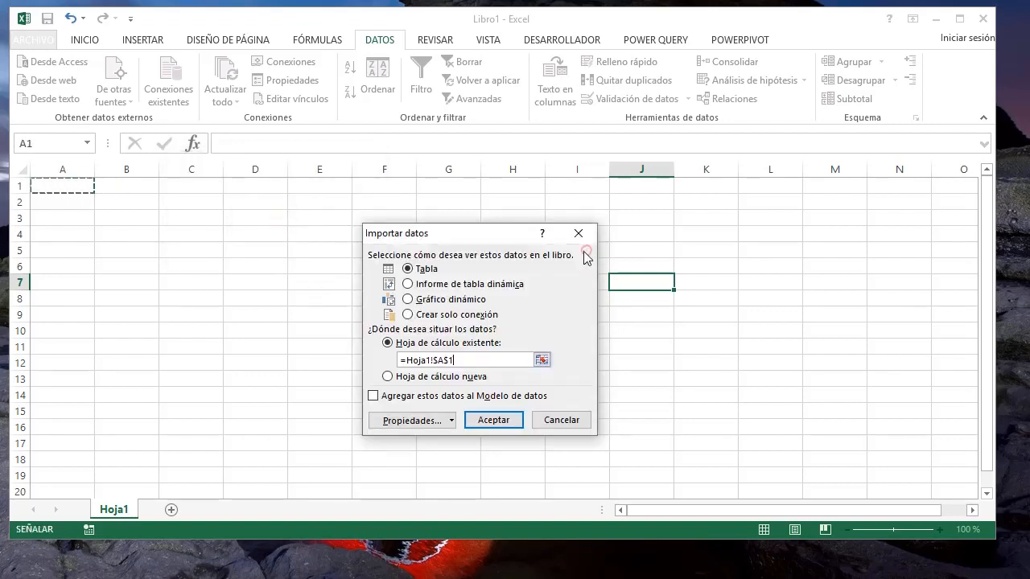
left_click(495, 422)
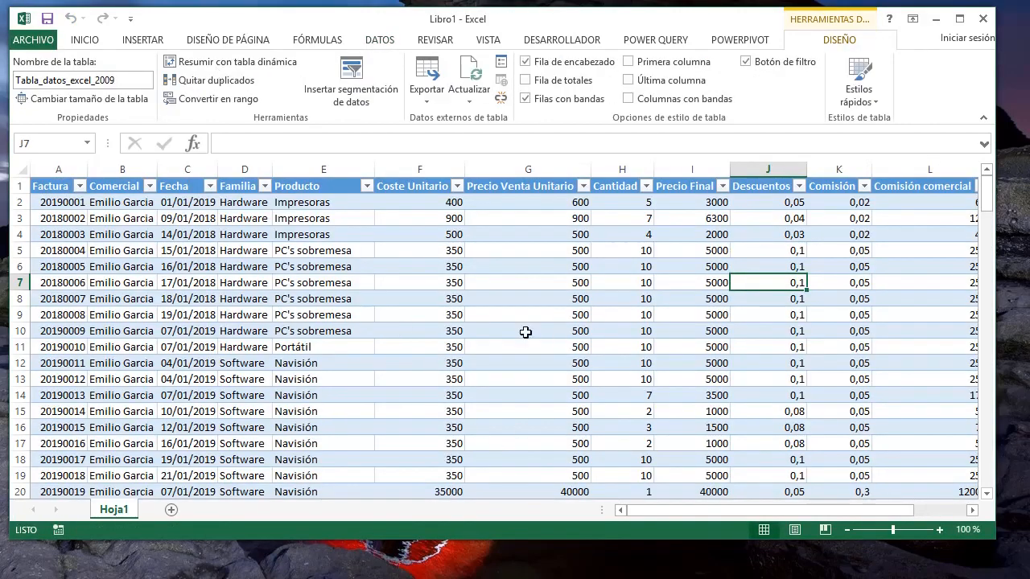
Clear the contents of cells A3:I13 in the imported table
left_click_drag(71, 218, 667, 371)
key("Delete")
left_click(746, 318)
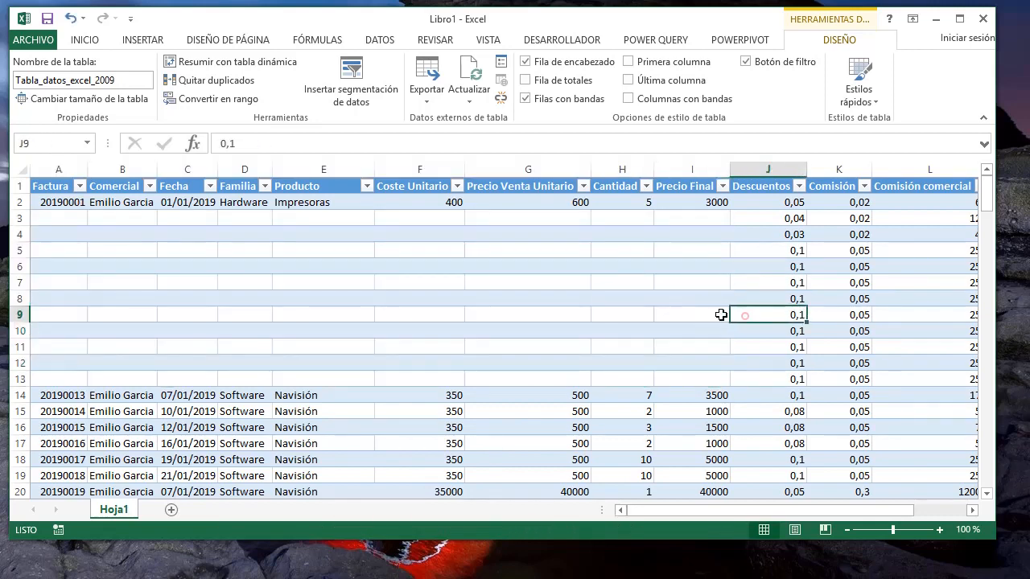
Refresh the imported table from its connection to bring back the cleared cells
left_click(241, 247)
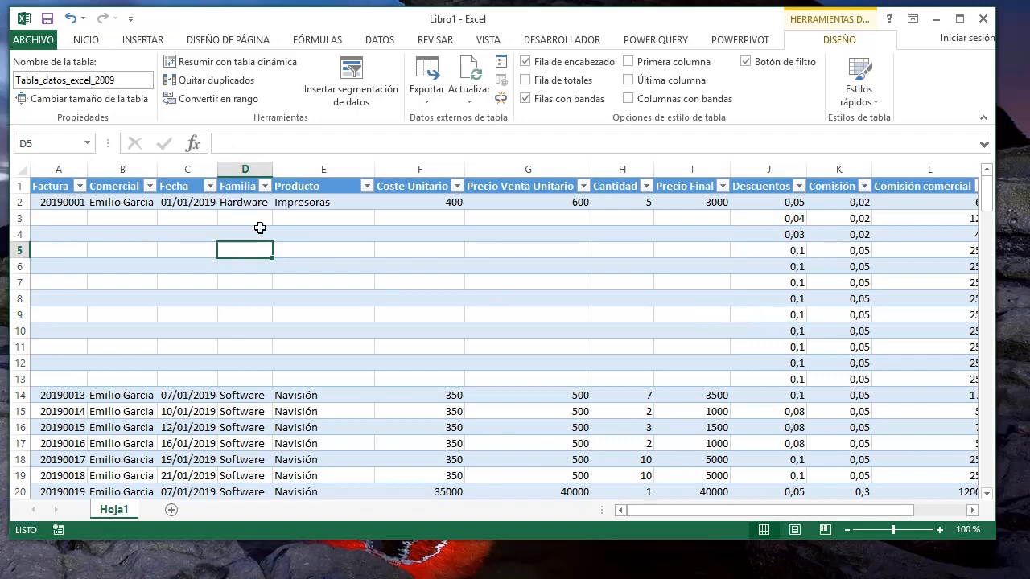
right_click(254, 233)
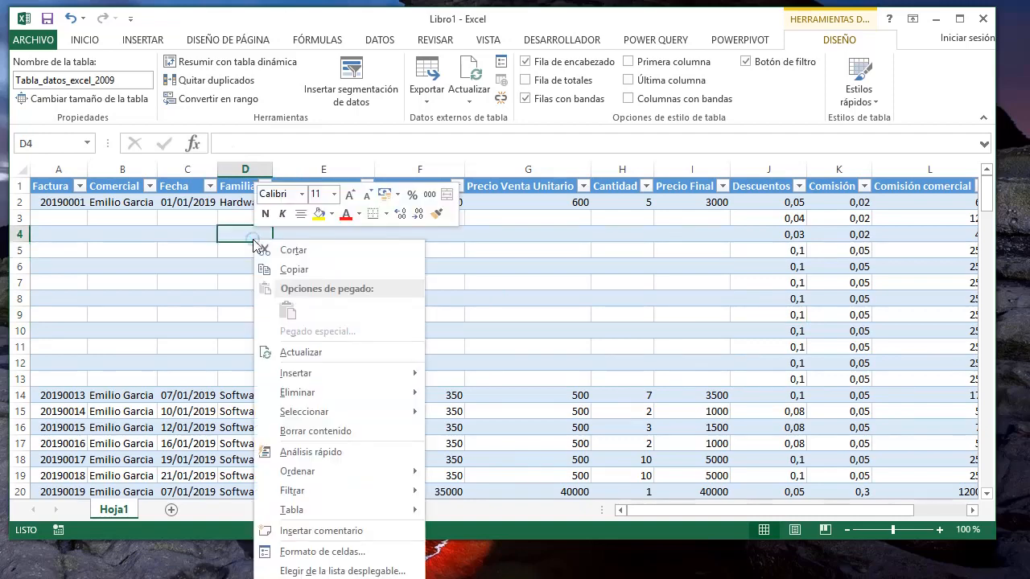
left_click(319, 361)
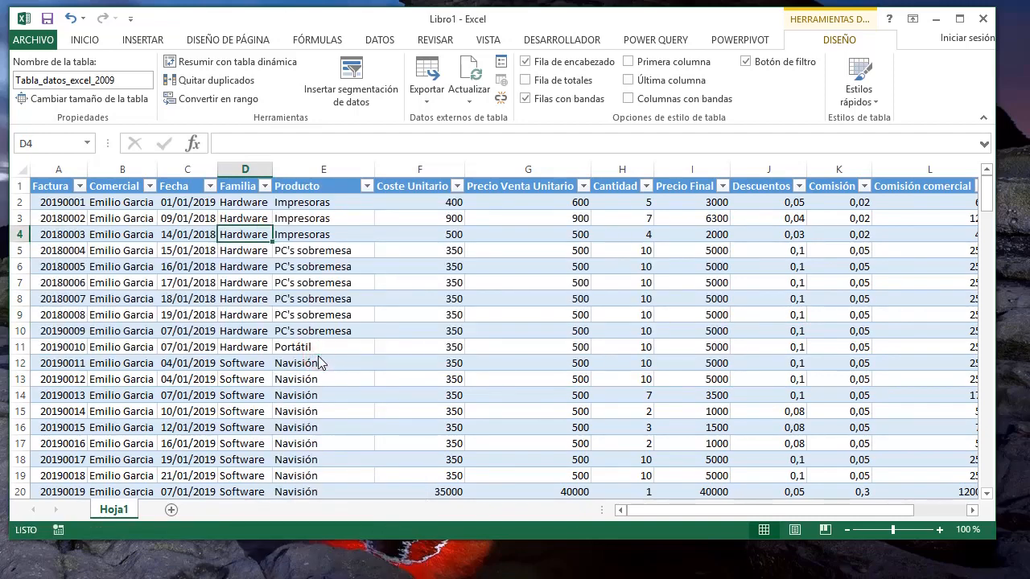
Delete columns E through M, from Producto onward, from the sheet
left_click_drag(341, 170, 885, 201)
right_click(693, 273)
left_click(734, 404)
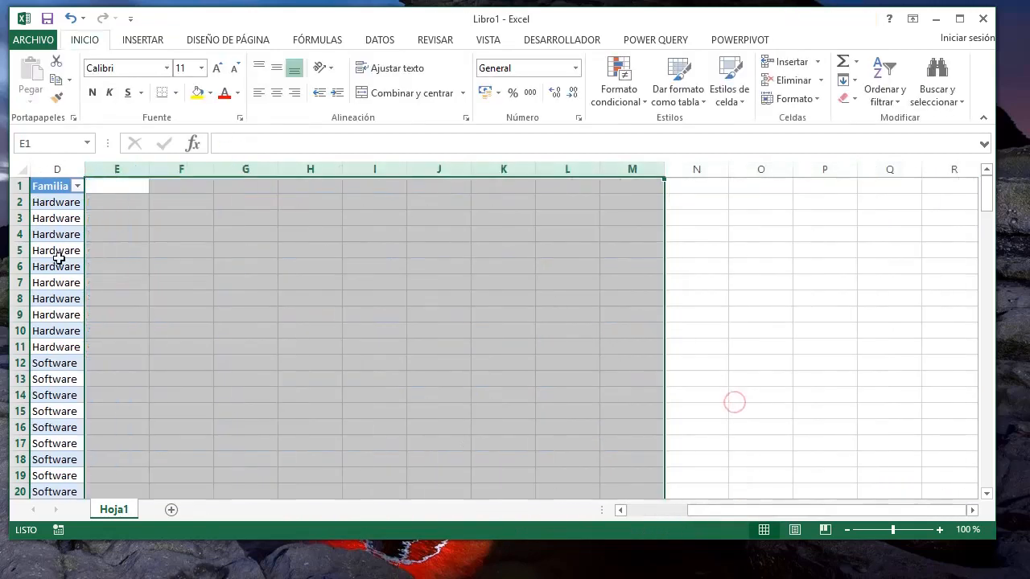
Delete row 5 and all the table's rows below it
left_click_drag(23, 251, 21, 564)
right_click(288, 387)
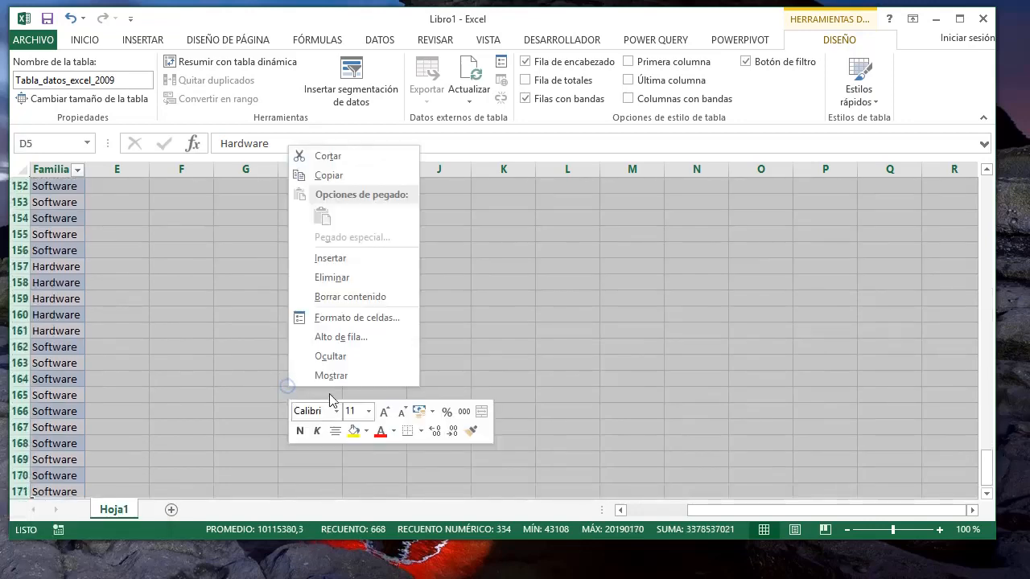
left_click(362, 278)
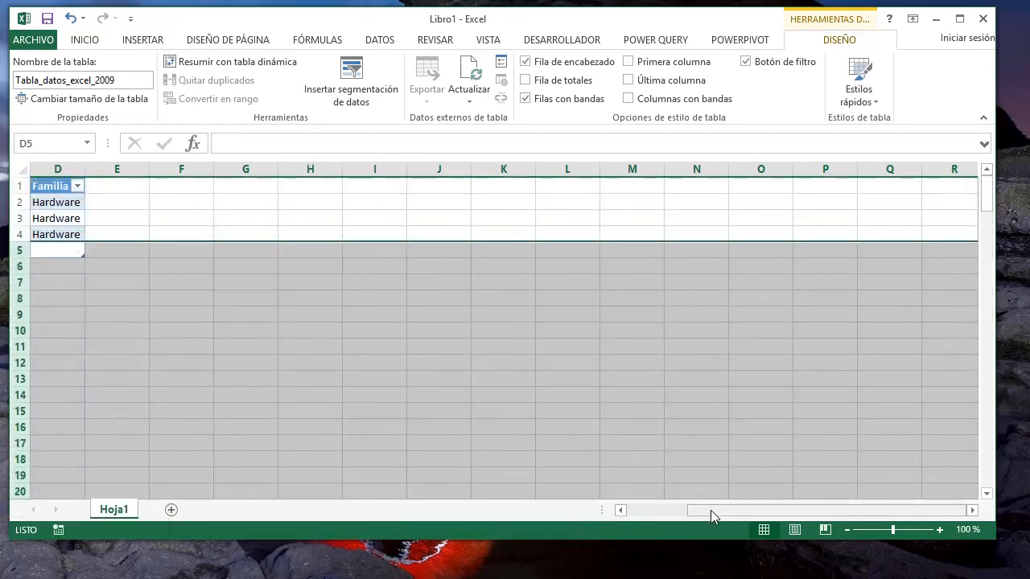
Refresh the shortened four-column table to reload its missing rows from the source file
left_click_drag(710, 510, 613, 511)
right_click(71, 201)
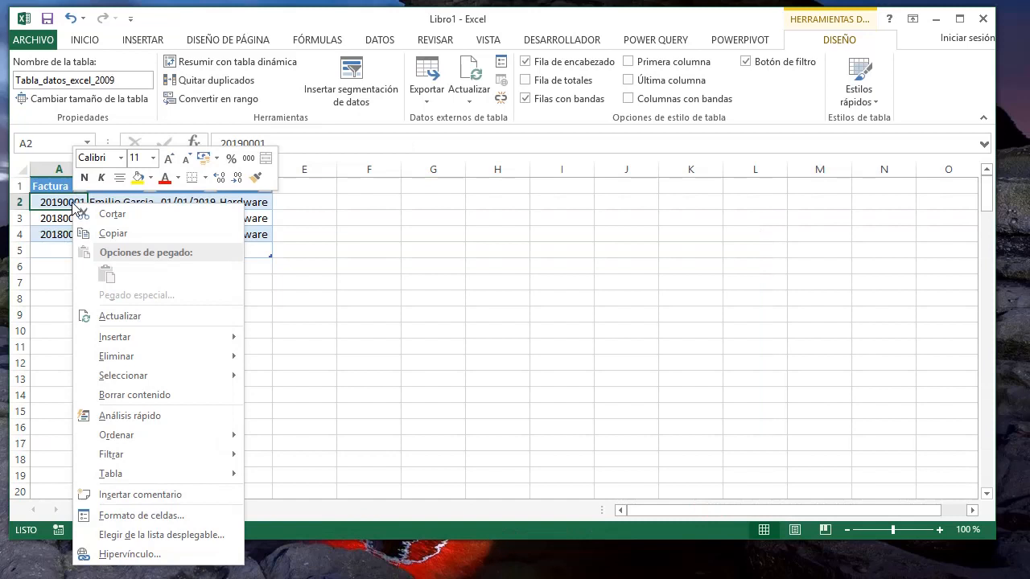
left_click(134, 318)
Examine the refreshed table's Factura, Comercial, Fecha and Familia columns down through its lower rows
left_click(182, 282)
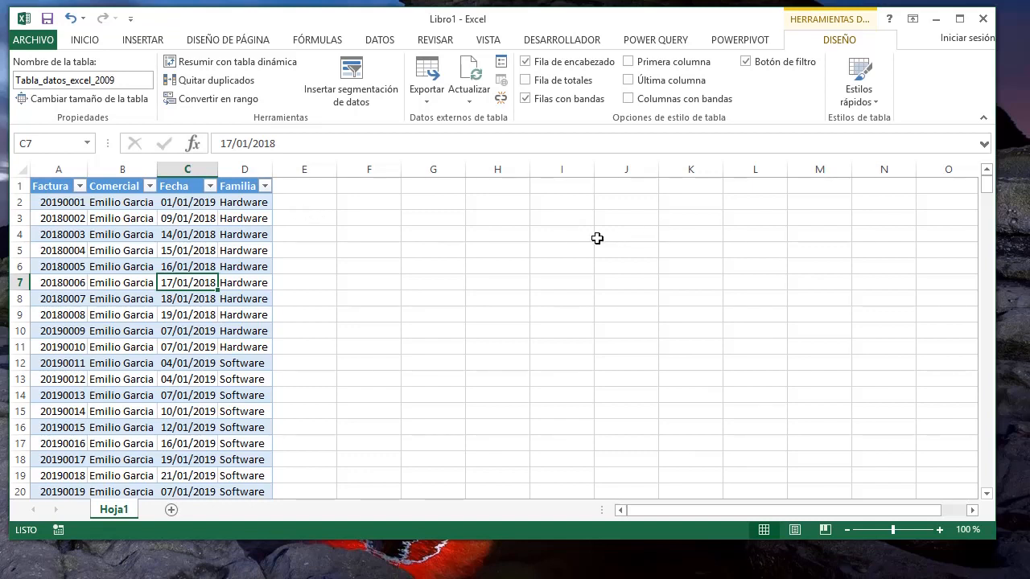
left_click(175, 233)
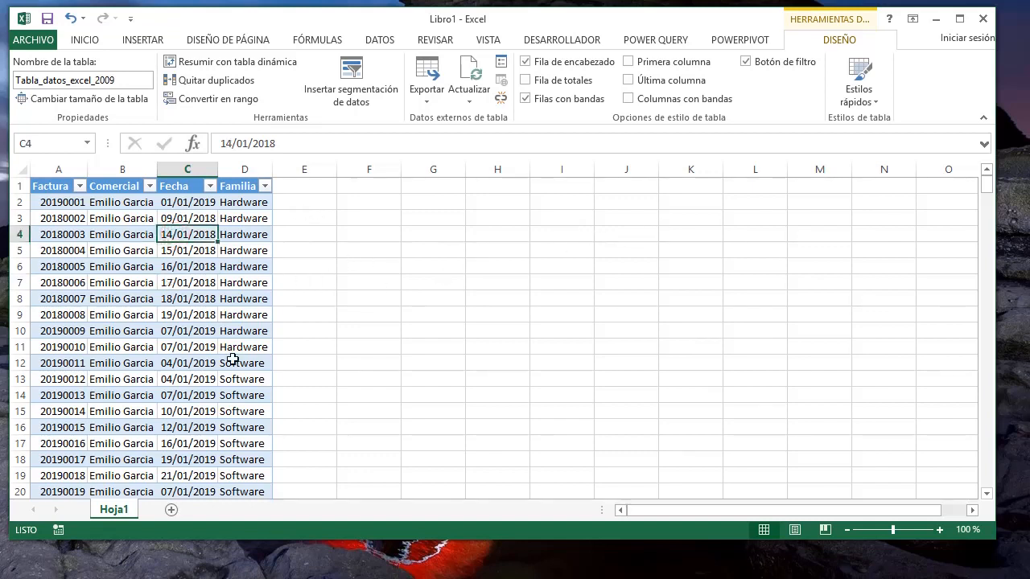
left_click(170, 282)
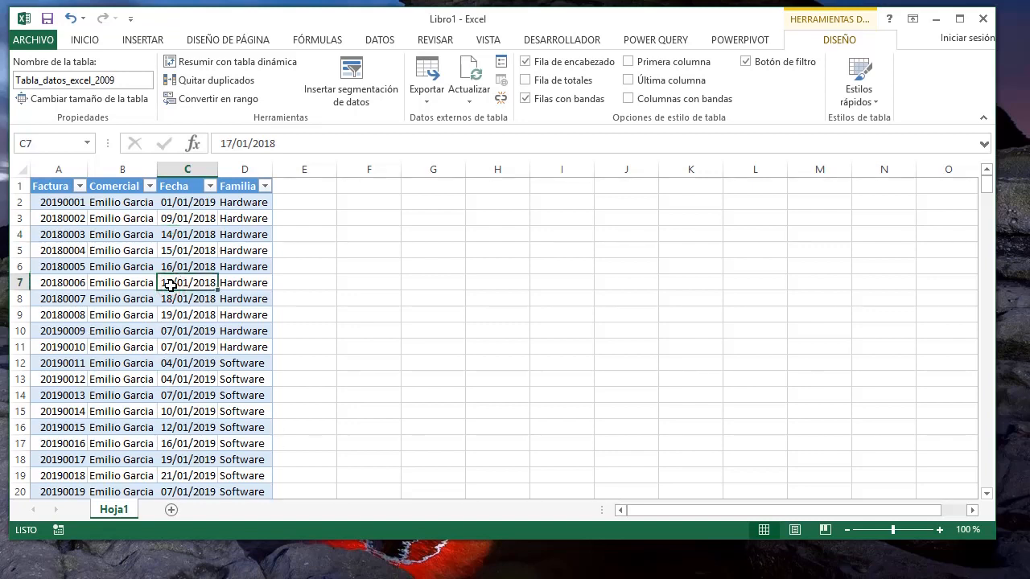
left_click(310, 218)
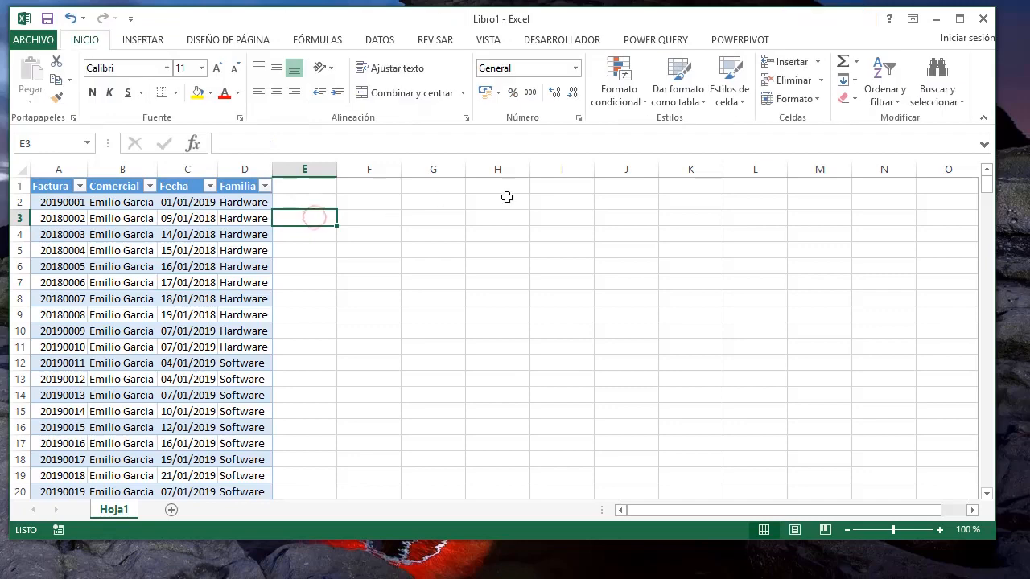
left_click(68, 221)
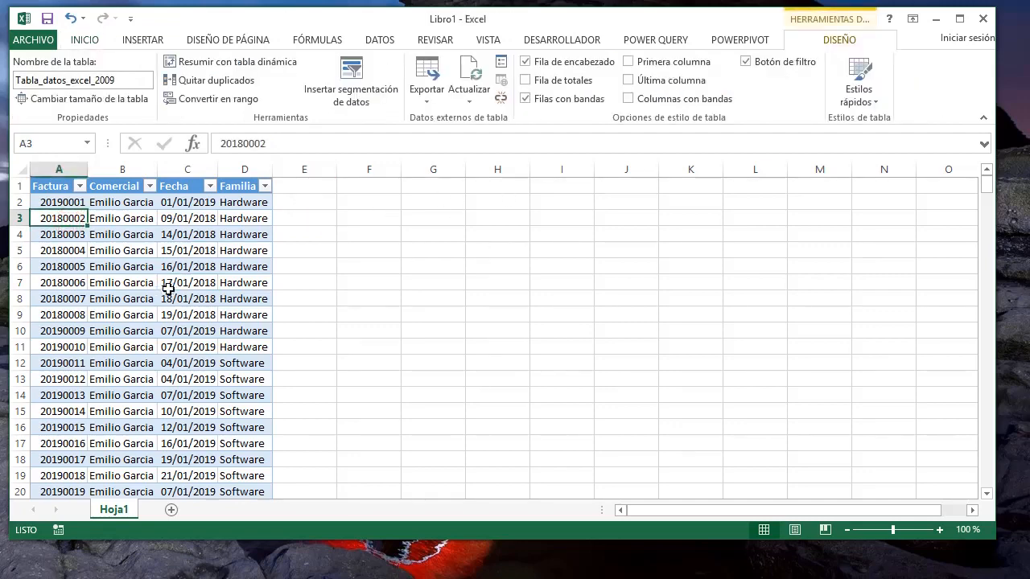
scroll(197, 306, "down", 20)
scroll(205, 329, "down", 17)
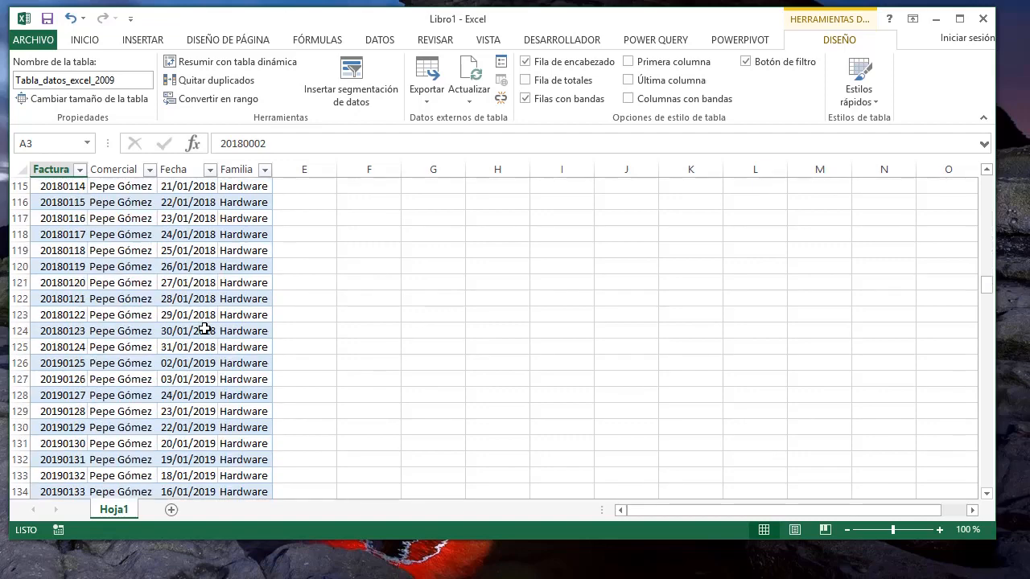
scroll(205, 328, "up", 20)
scroll(205, 329, "up", 20)
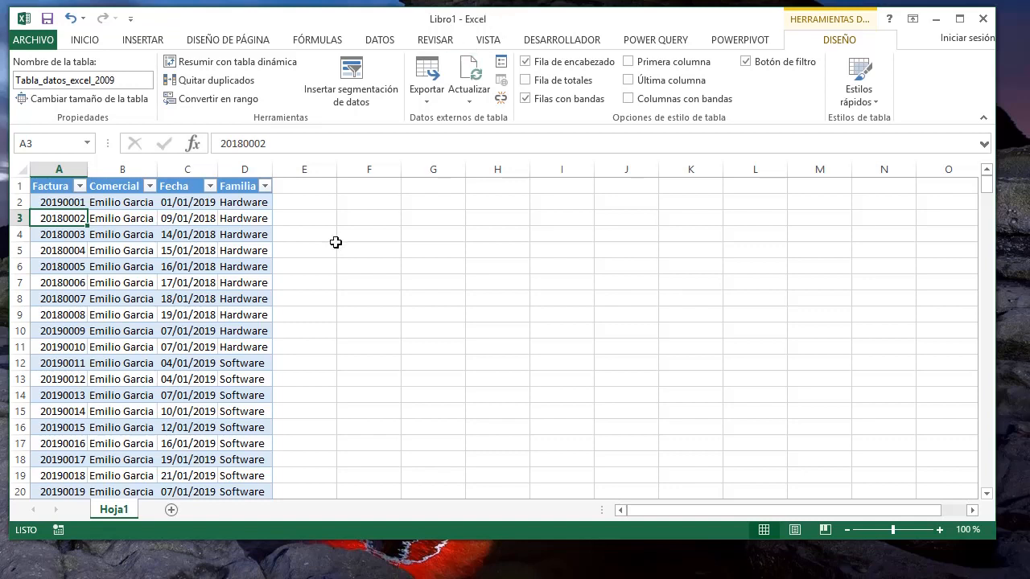
Review the connection file path and command text in the table's connection definition, and close it without changes
left_click(161, 250)
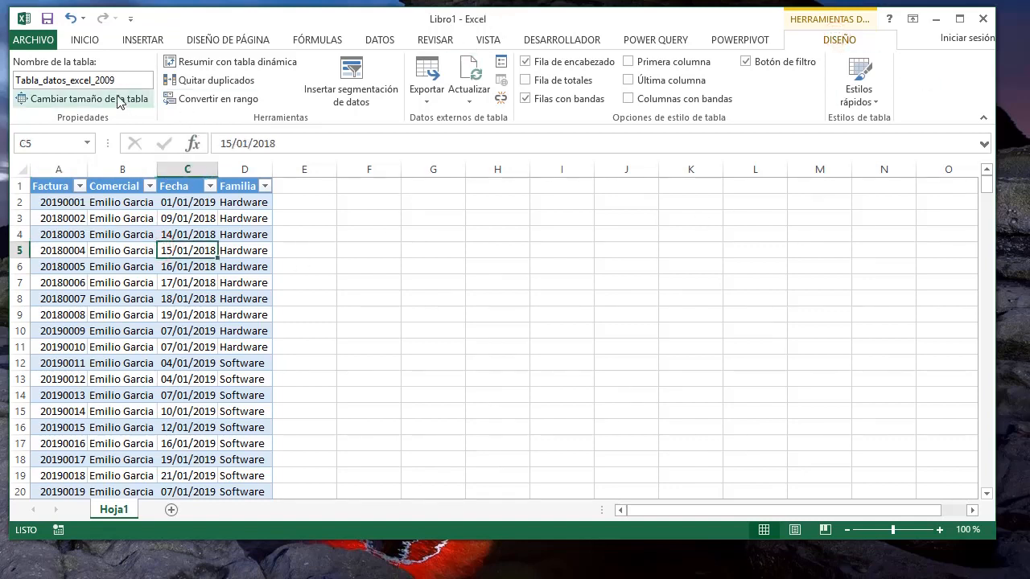
left_click(471, 103)
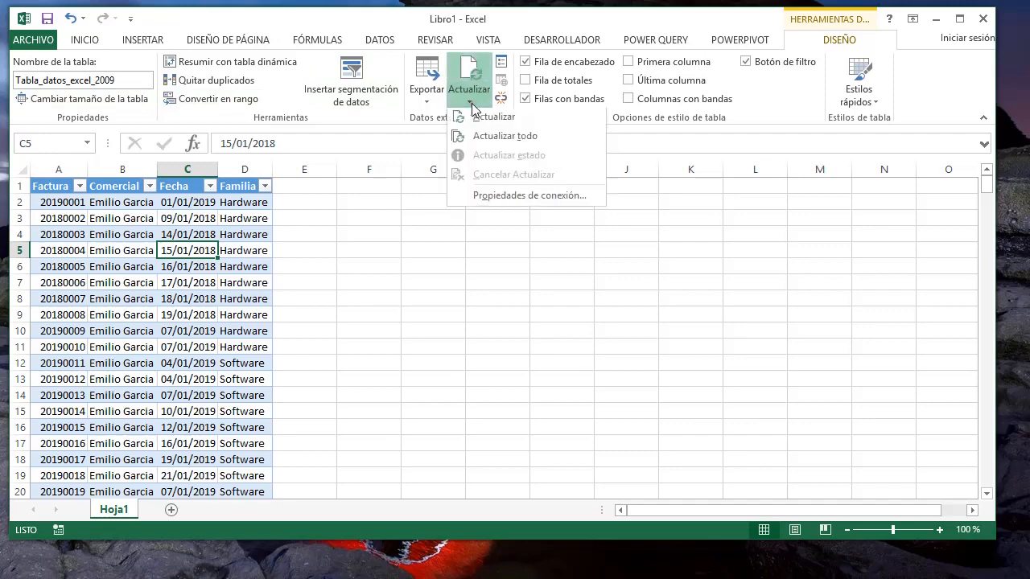
left_click(526, 199)
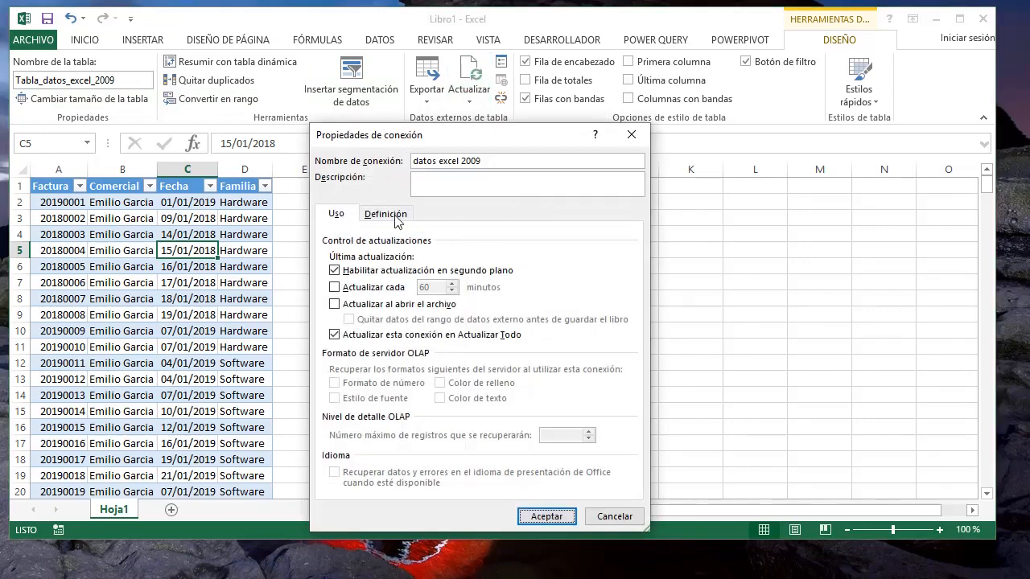
left_click(386, 214)
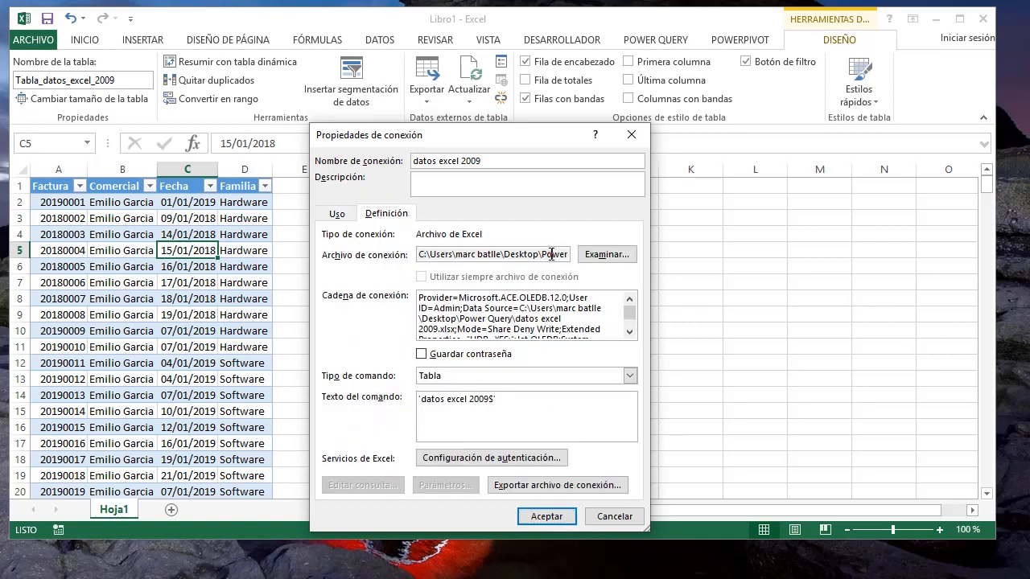
key("End")
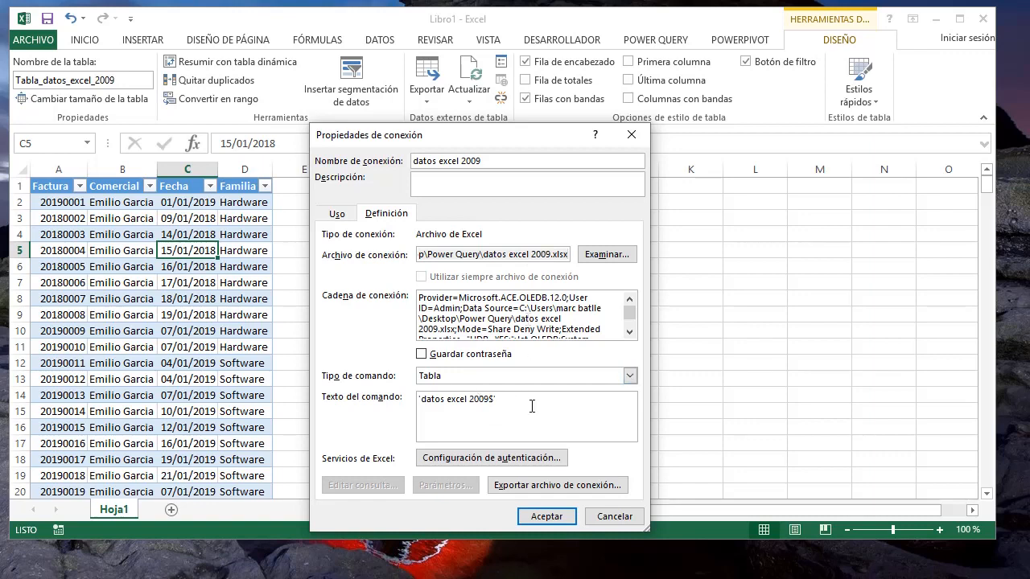
left_click_drag(524, 402, 413, 401)
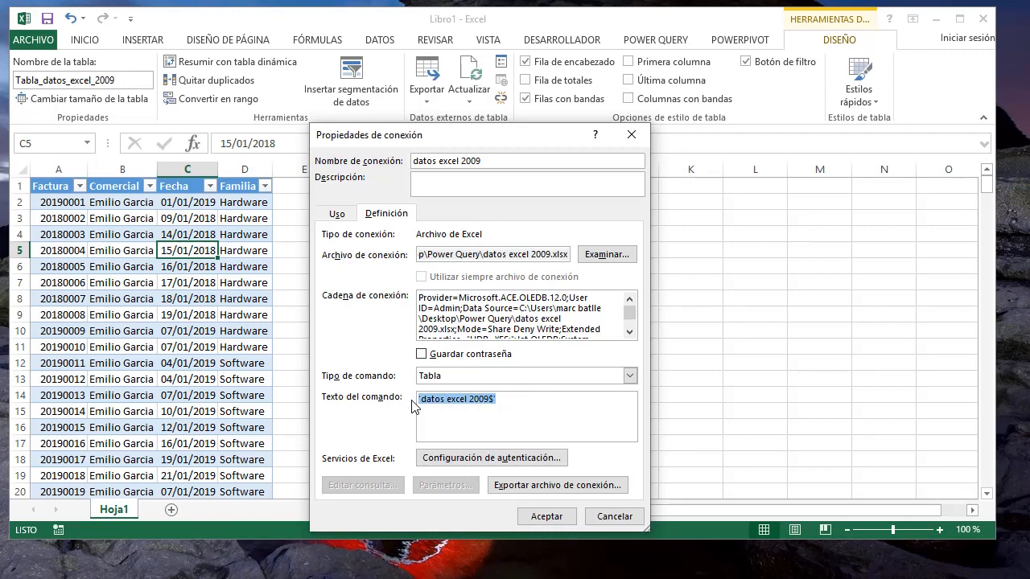
left_click(614, 517)
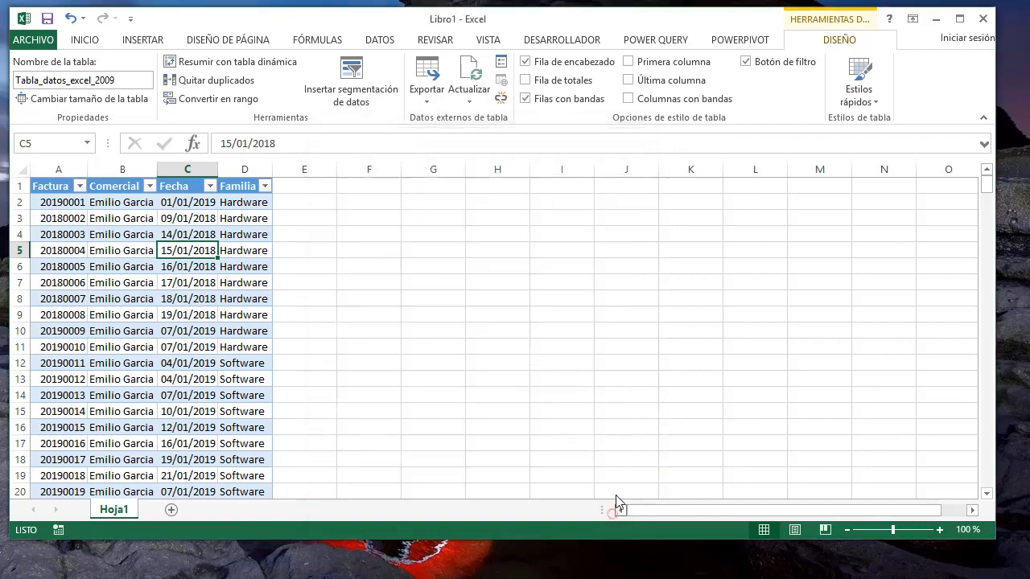
Check the connection's usage settings and definition once more, discarding any changes
left_click(472, 103)
left_click(490, 198)
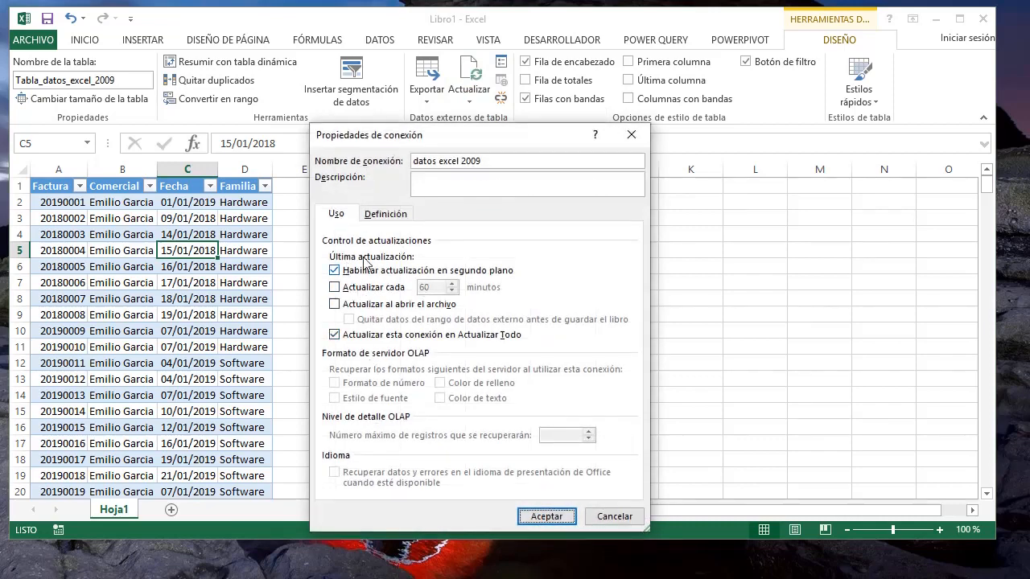
left_click(386, 213)
left_click(616, 516)
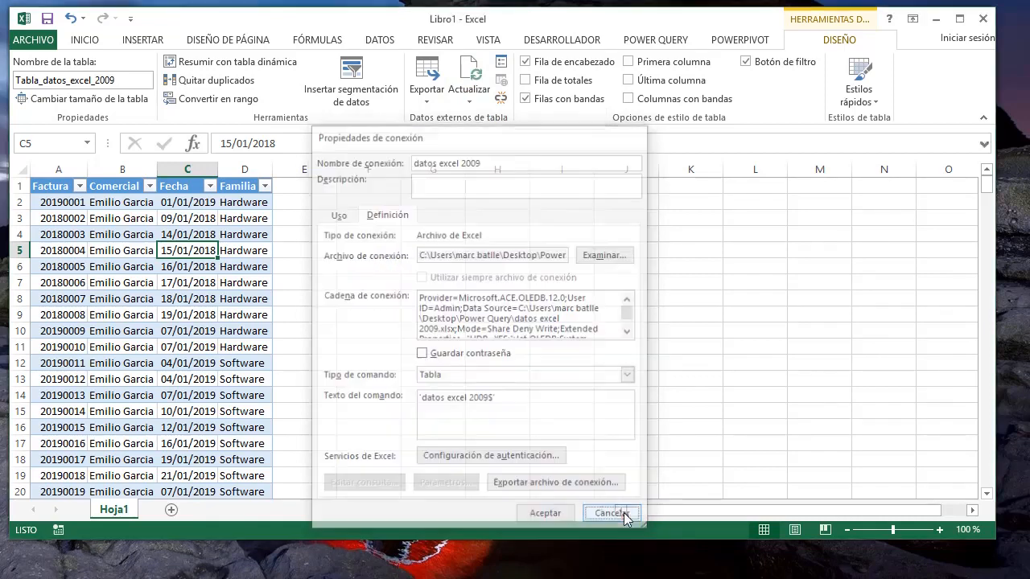
Review the usage settings and definition of the workbook's existing "datos excel 2009" connection, and close it without changes
left_click(647, 298)
left_click(376, 39)
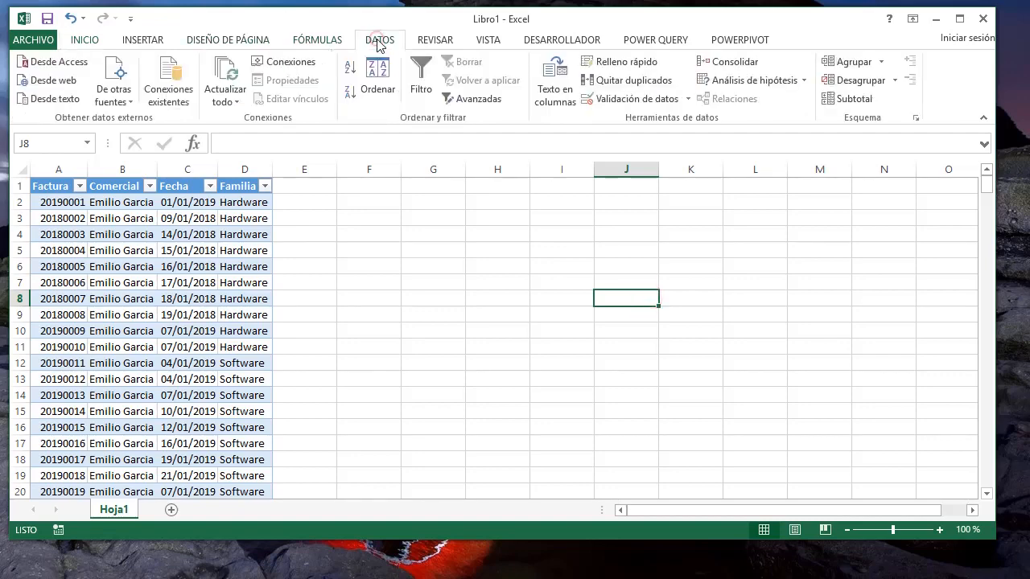
left_click(182, 95)
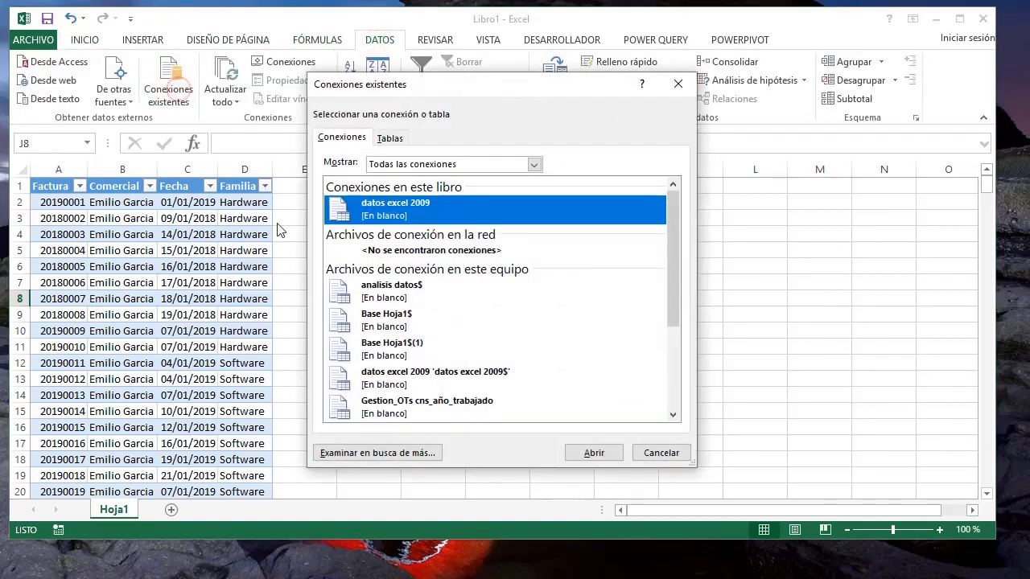
right_click(499, 214)
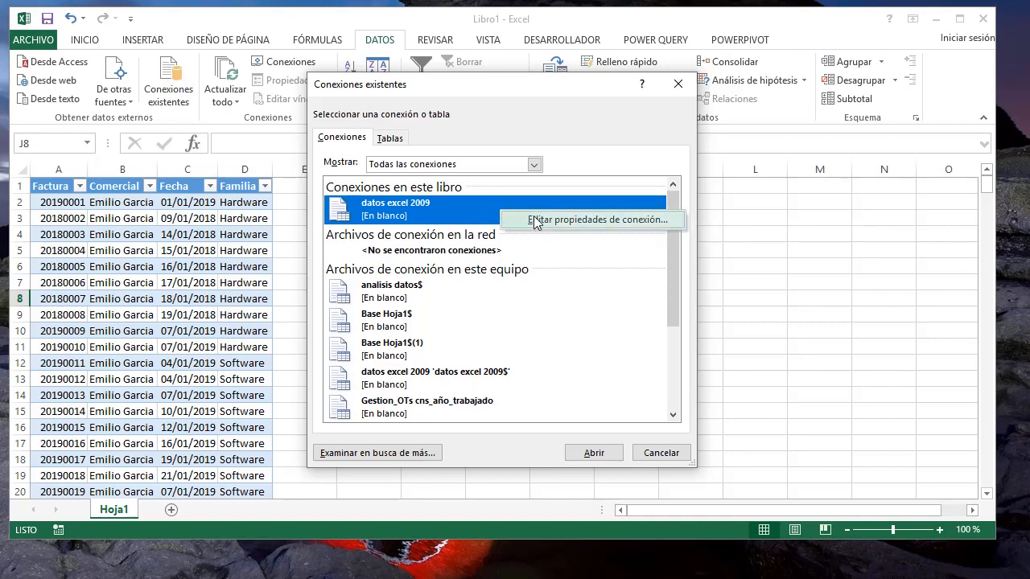
left_click(536, 222)
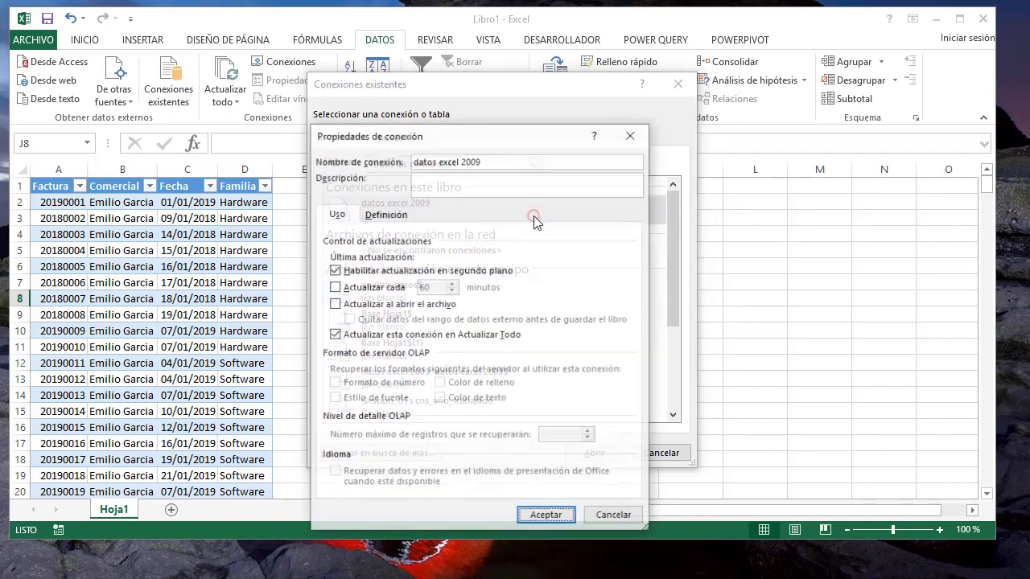
left_click(391, 213)
left_click(338, 214)
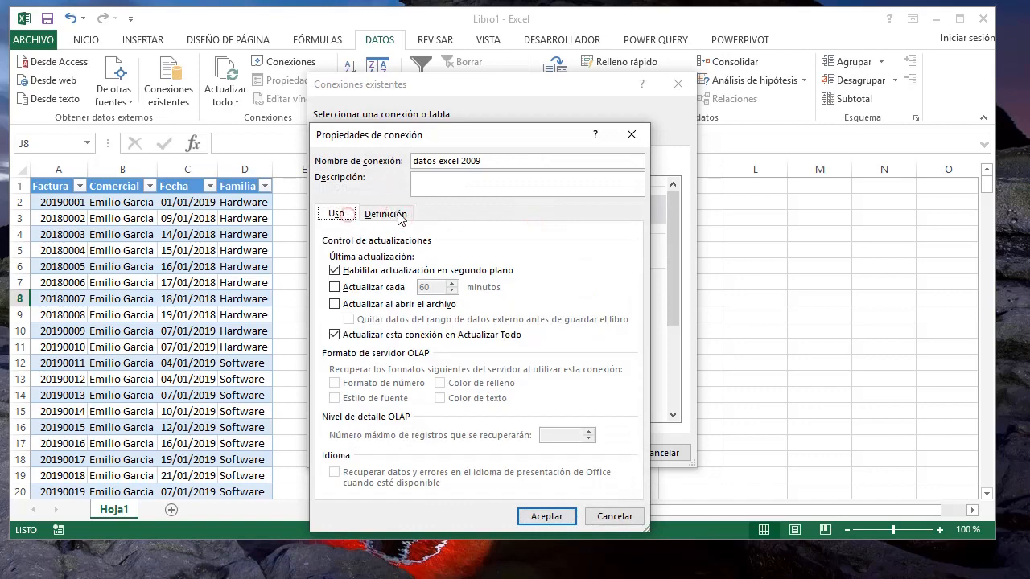
left_click(387, 214)
left_click(631, 134)
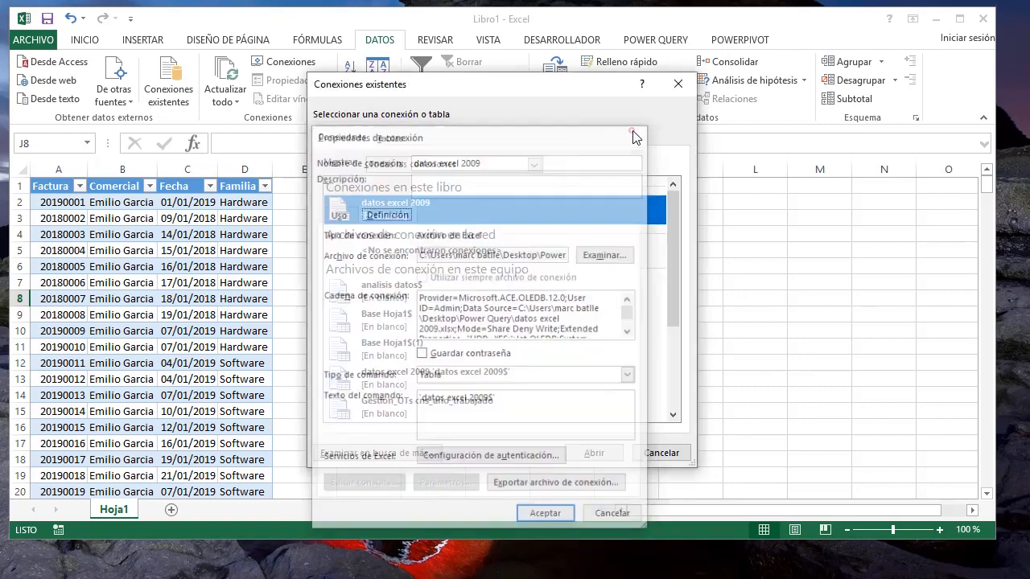
left_click(678, 84)
left_click(196, 292)
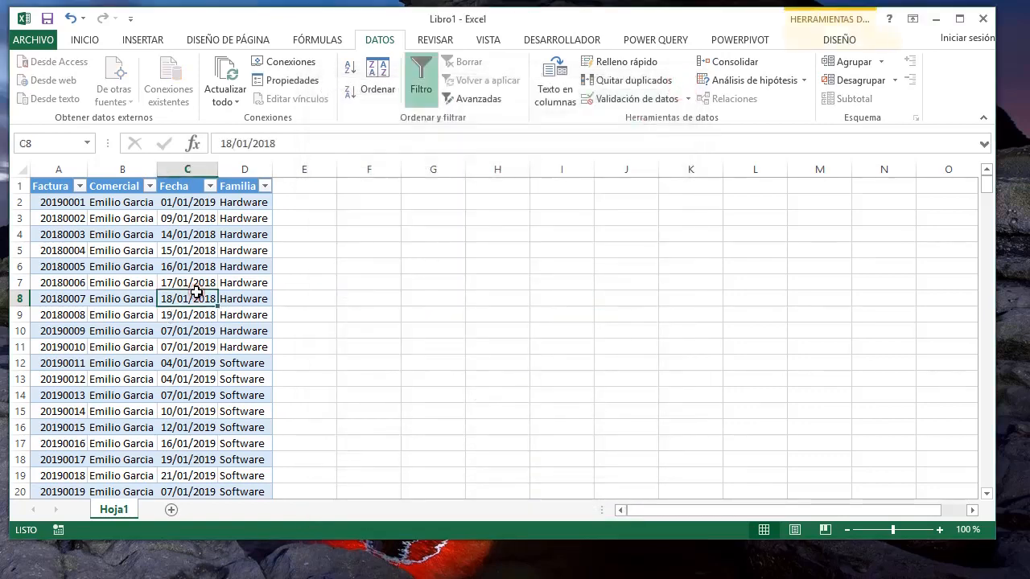
left_click(199, 244)
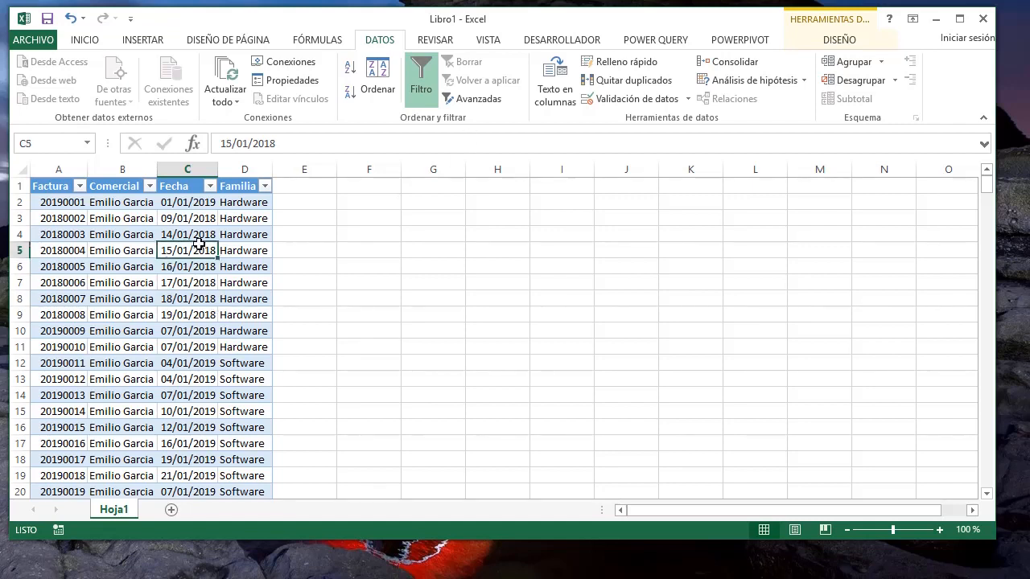
right_click(197, 246)
key("Escape")
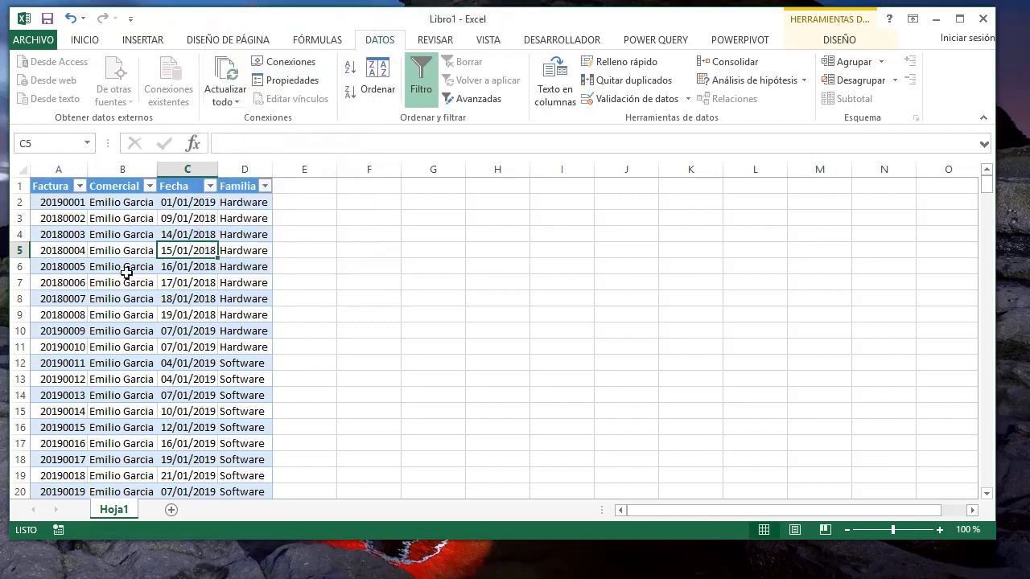
left_click(125, 272)
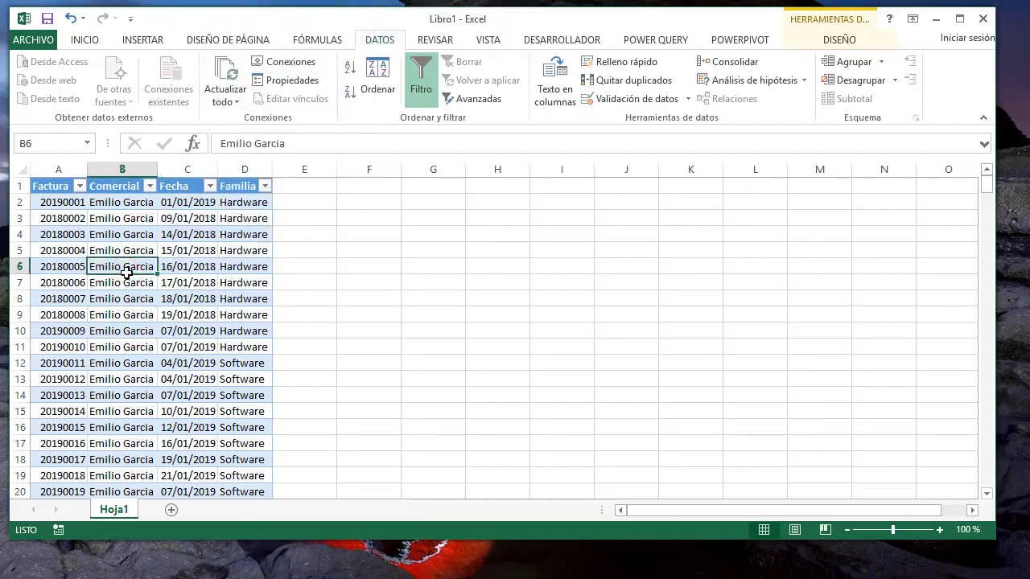
left_click(150, 235)
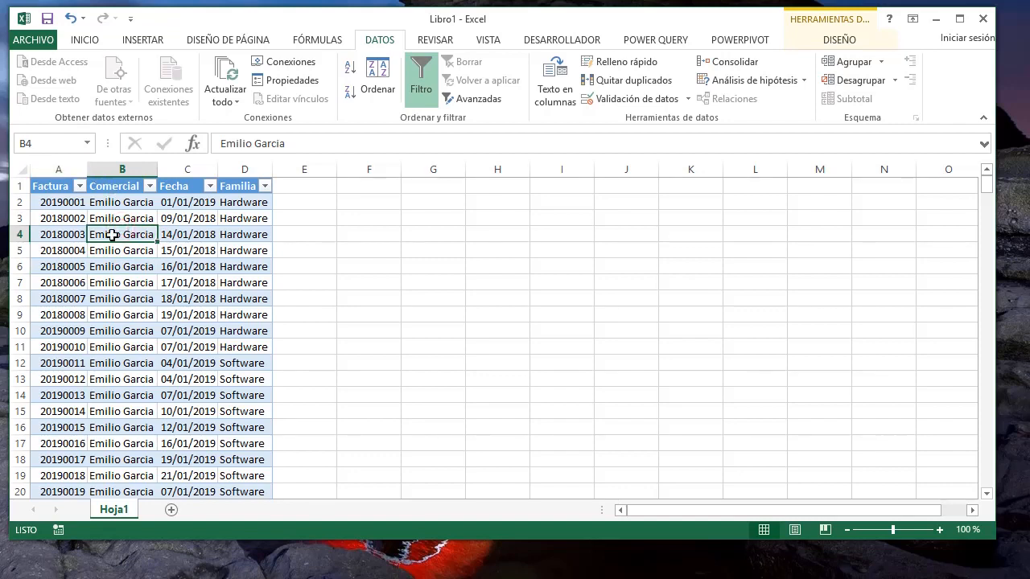
left_click(142, 254)
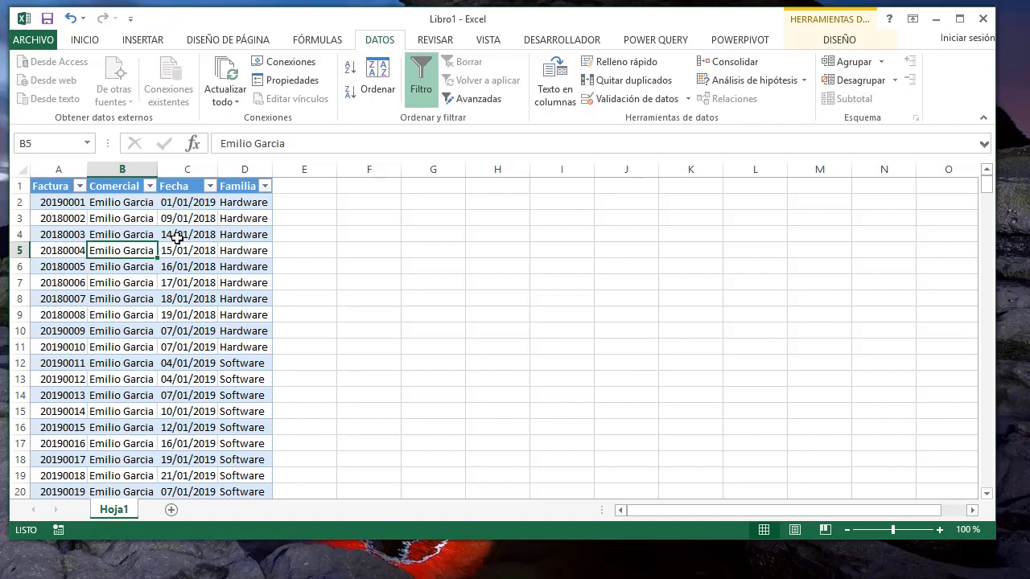
left_click(177, 238)
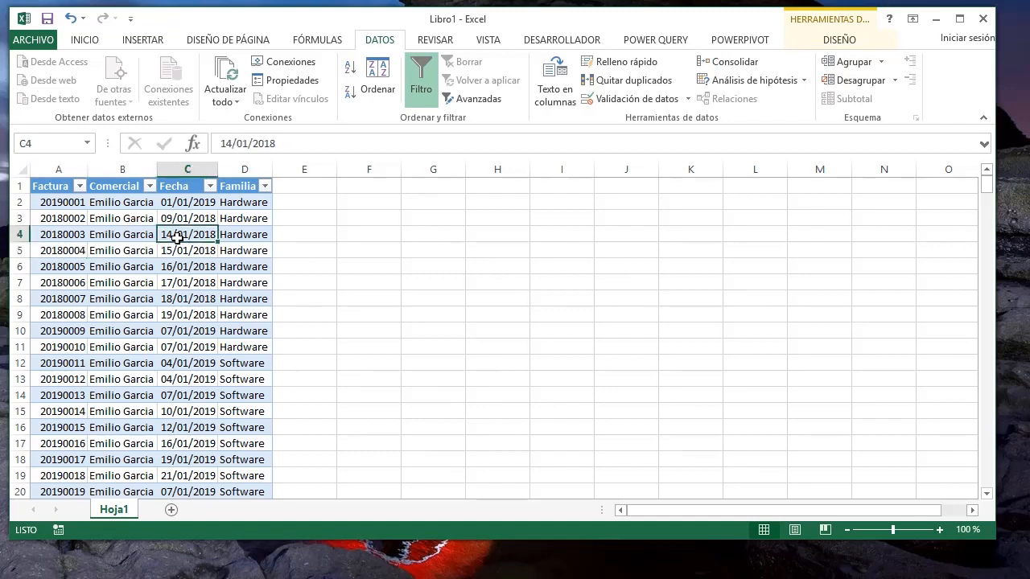
left_click(129, 219)
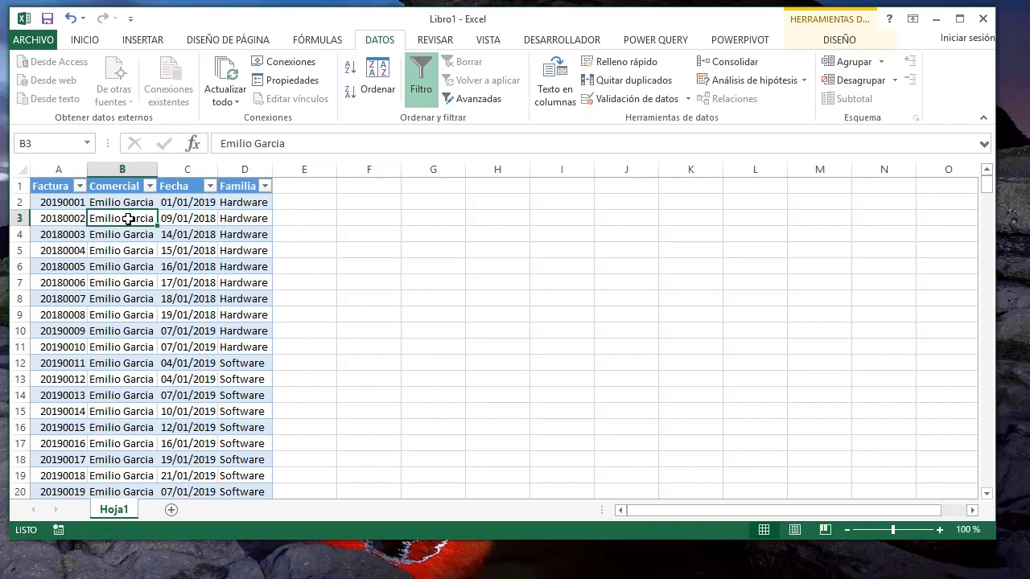
left_click(187, 171)
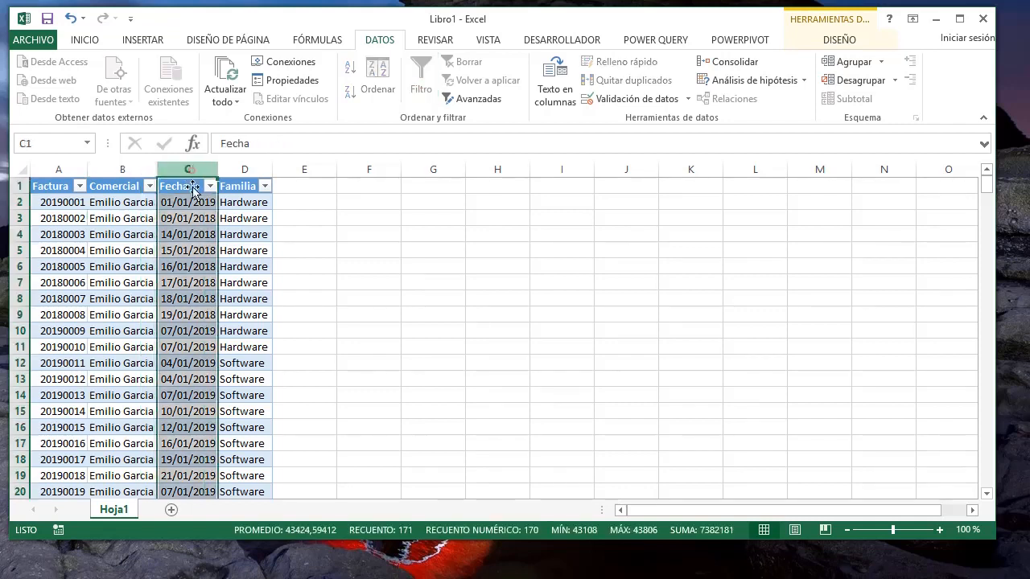
left_click(193, 234)
left_click(294, 216)
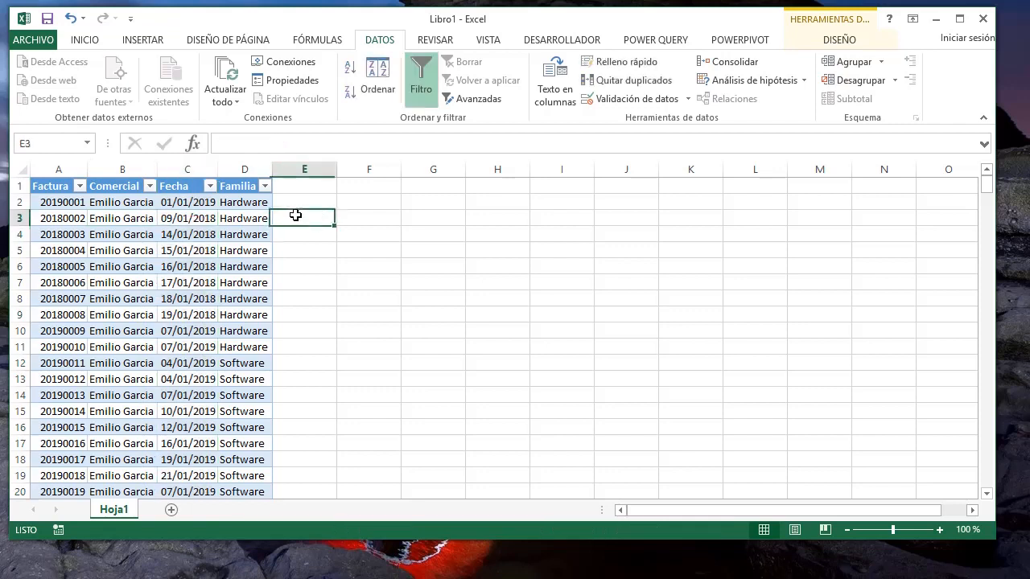
left_click(232, 227)
left_click(188, 233)
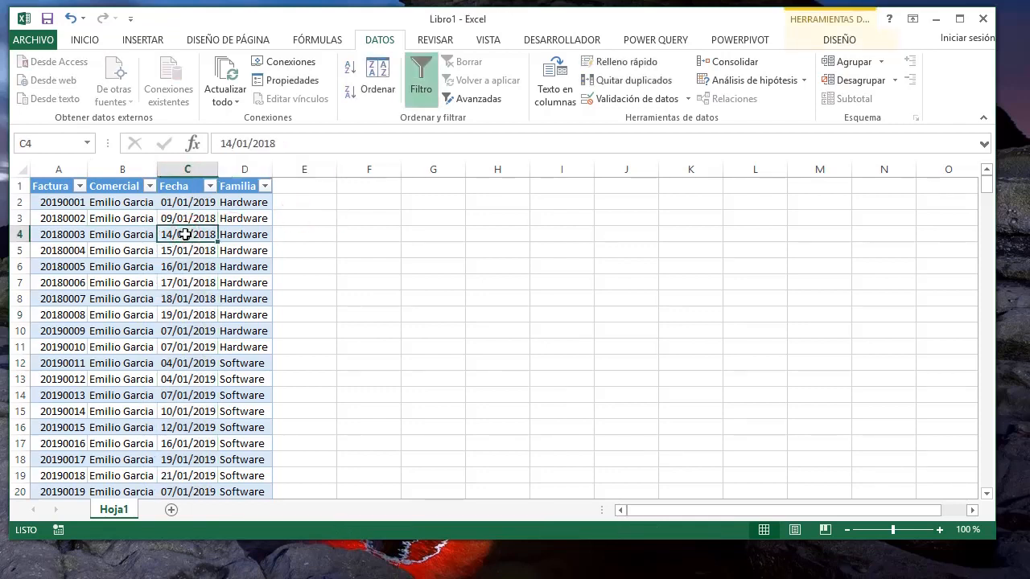
left_click(242, 247)
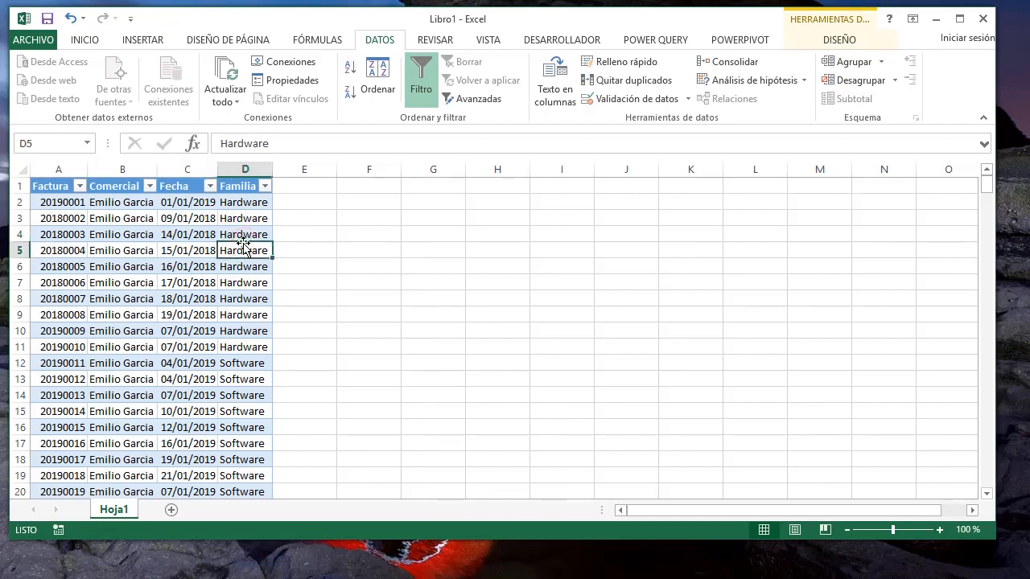
left_click(138, 244)
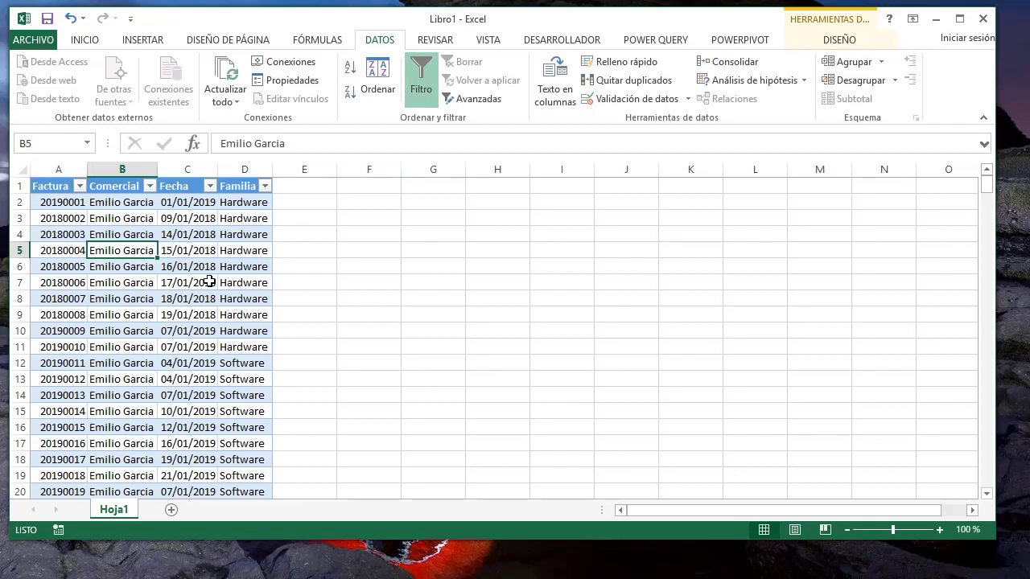
left_click(521, 349)
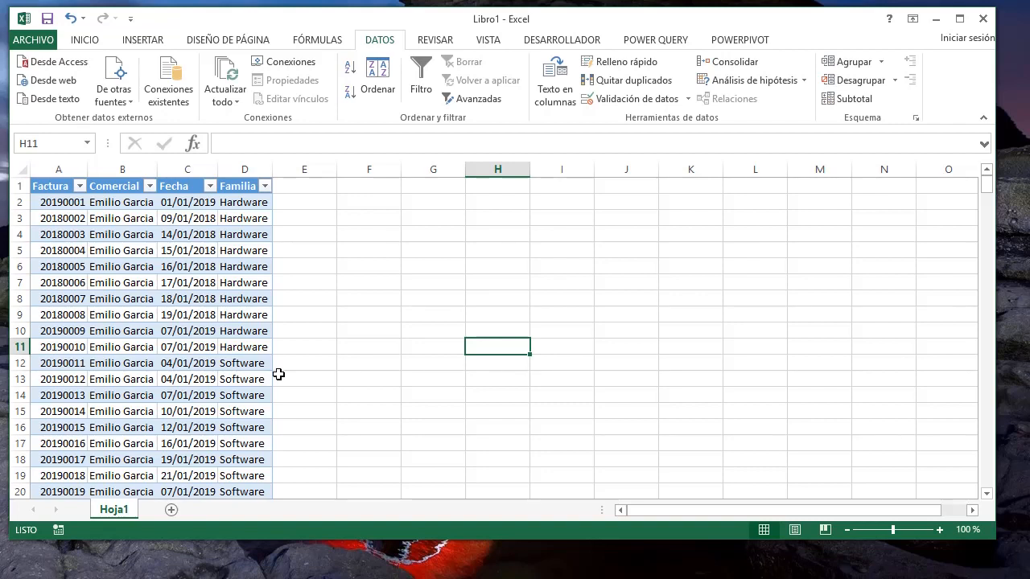
left_click(184, 278)
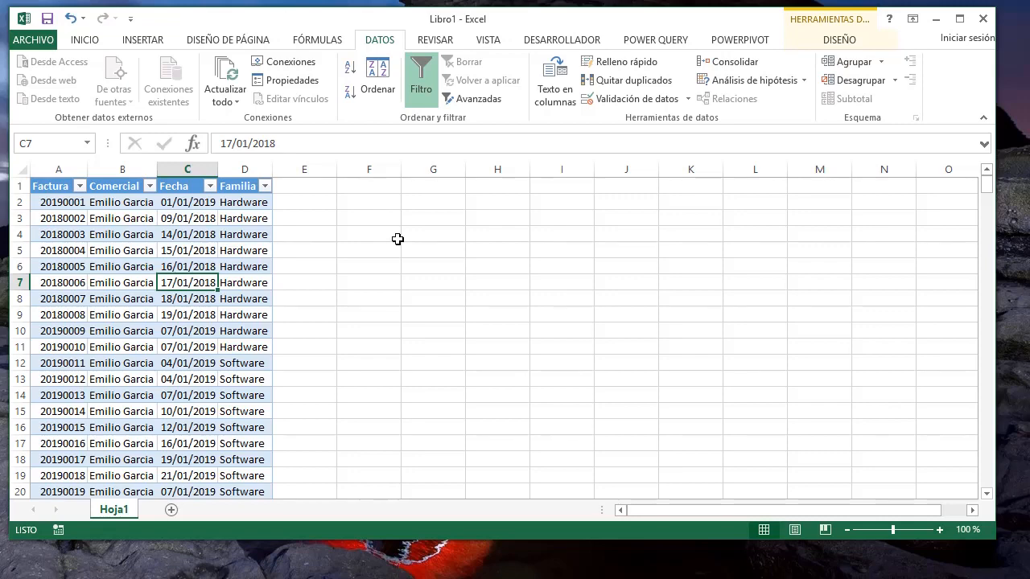
Add three blank worksheets to the workbook after Hoja1
left_click(169, 509)
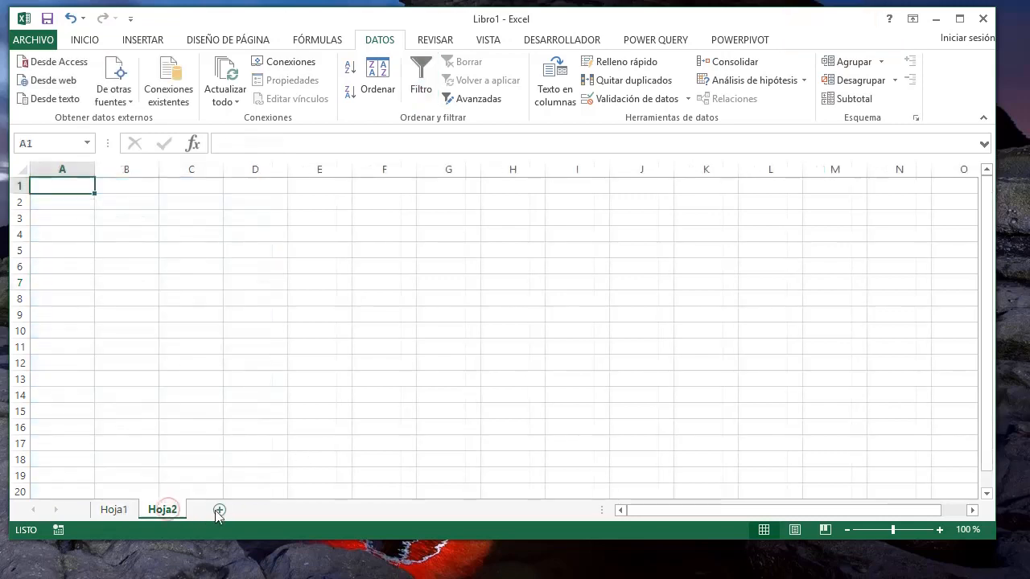
left_click(219, 510)
left_click(270, 510)
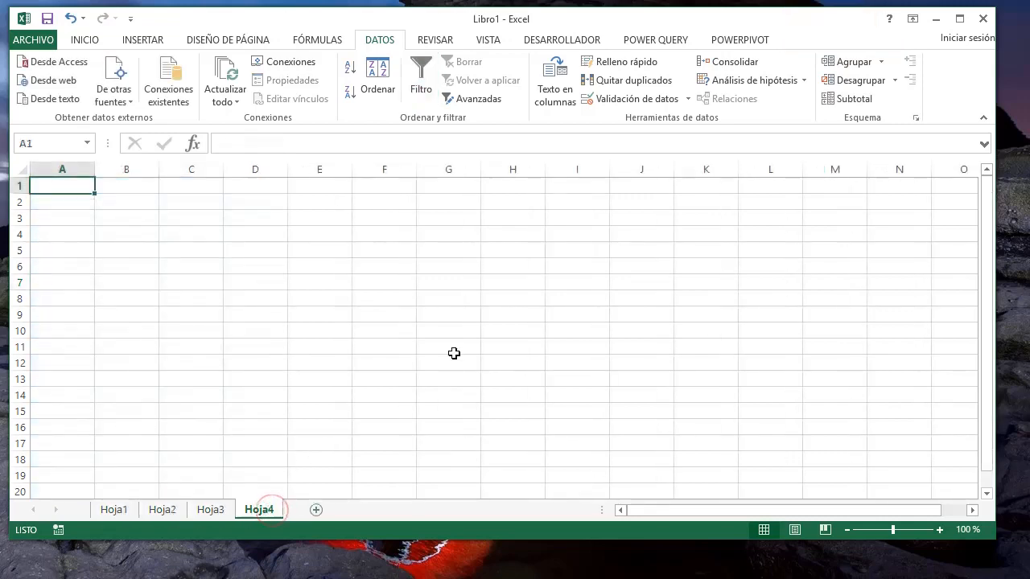
Return to Hoja1 and refresh the linked table from its source file
left_click(113, 510)
right_click(178, 234)
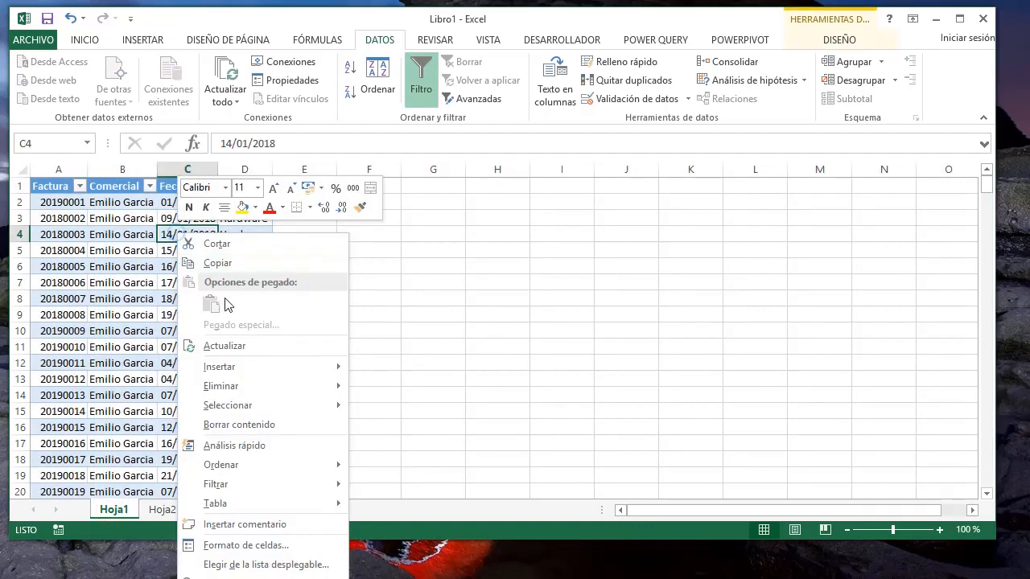
left_click(211, 347)
left_click(179, 255)
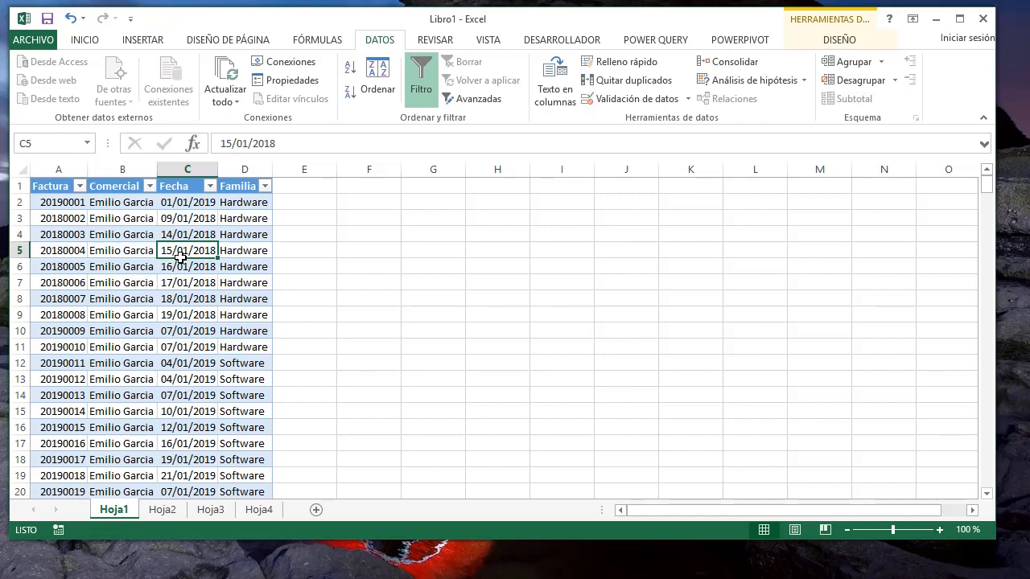
left_click(338, 277)
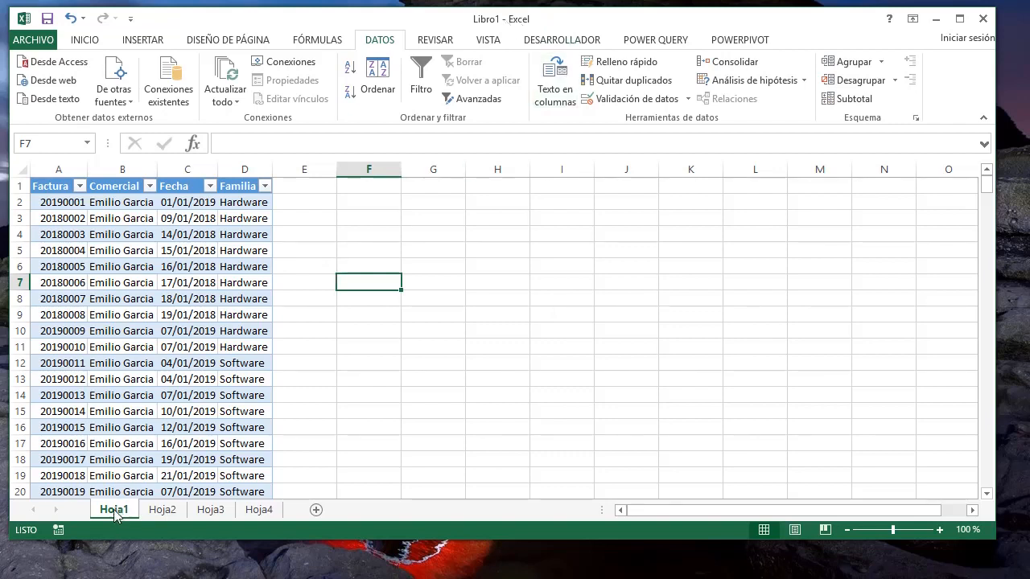
left_click(306, 202)
left_click(371, 205)
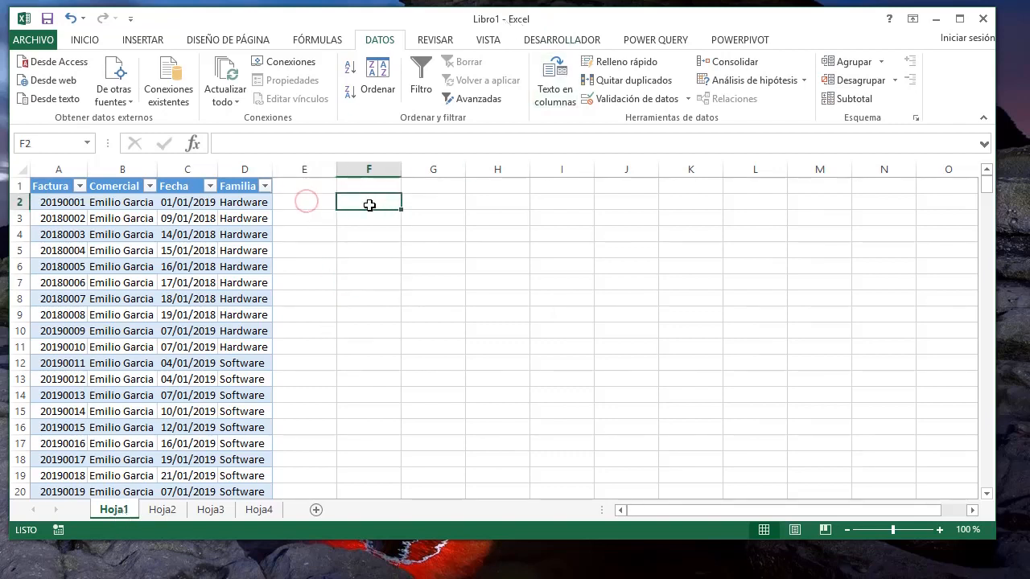
left_click(223, 234)
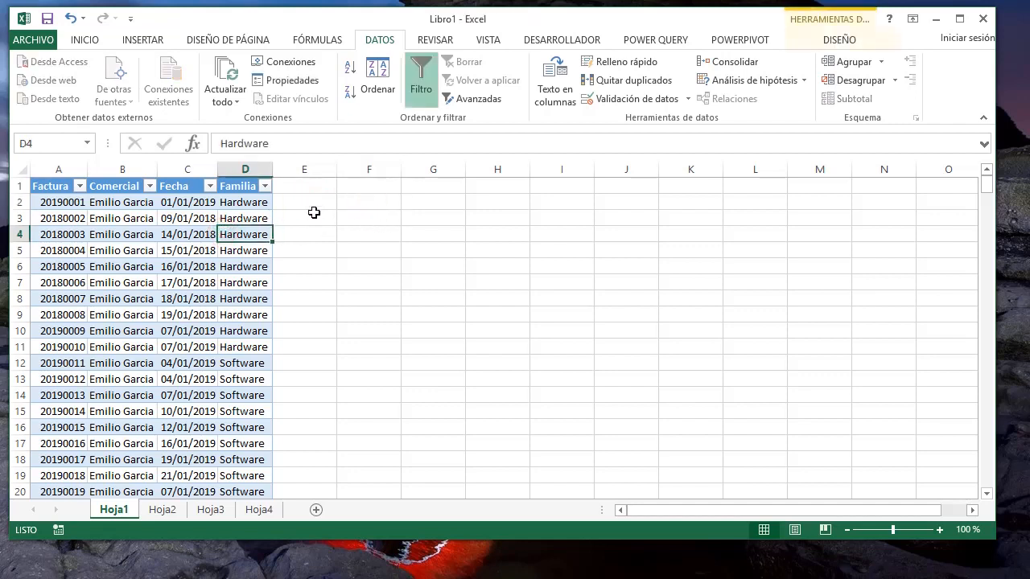
left_click(322, 185)
left_click(367, 185)
left_click(426, 186)
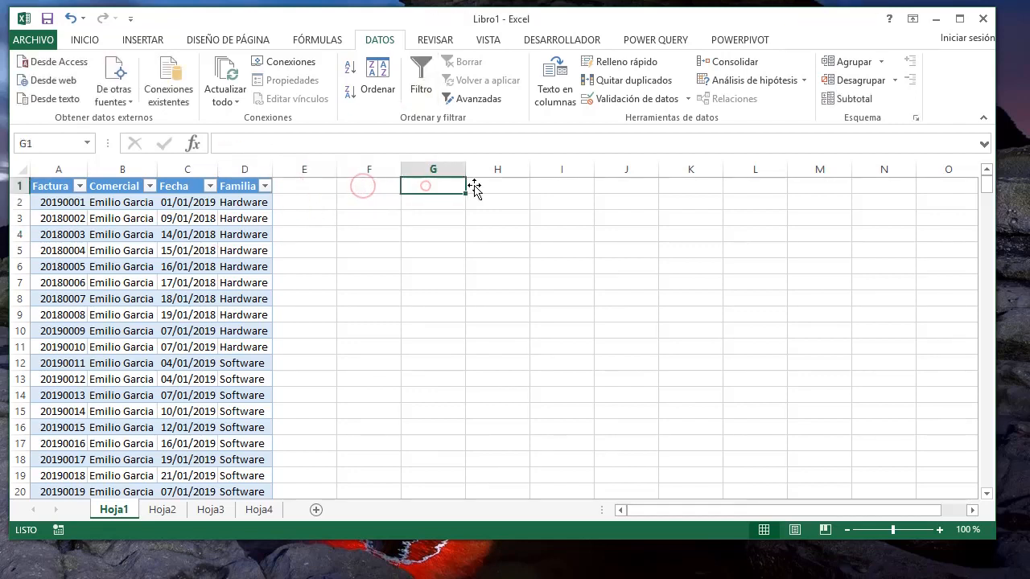
left_click(494, 185)
left_click(557, 184)
left_click(639, 184)
left_click(668, 184)
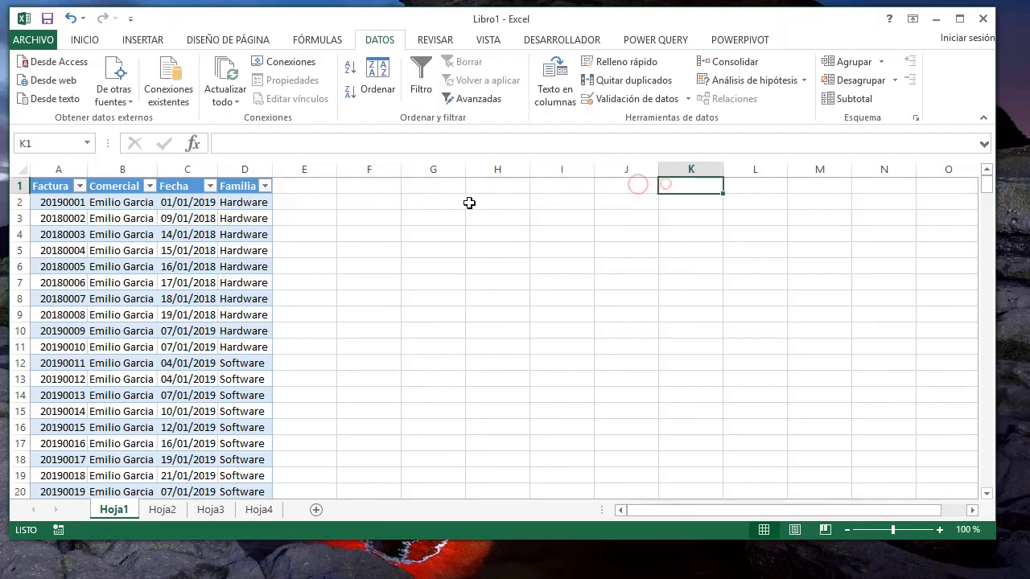
left_click(367, 186)
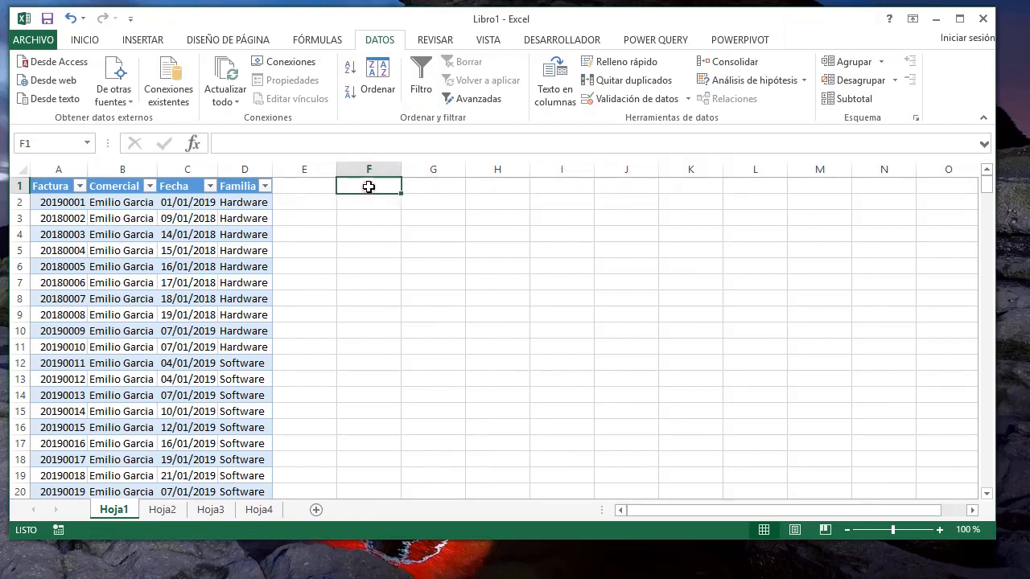
left_click(434, 186)
left_click_drag(121, 252, 197, 379)
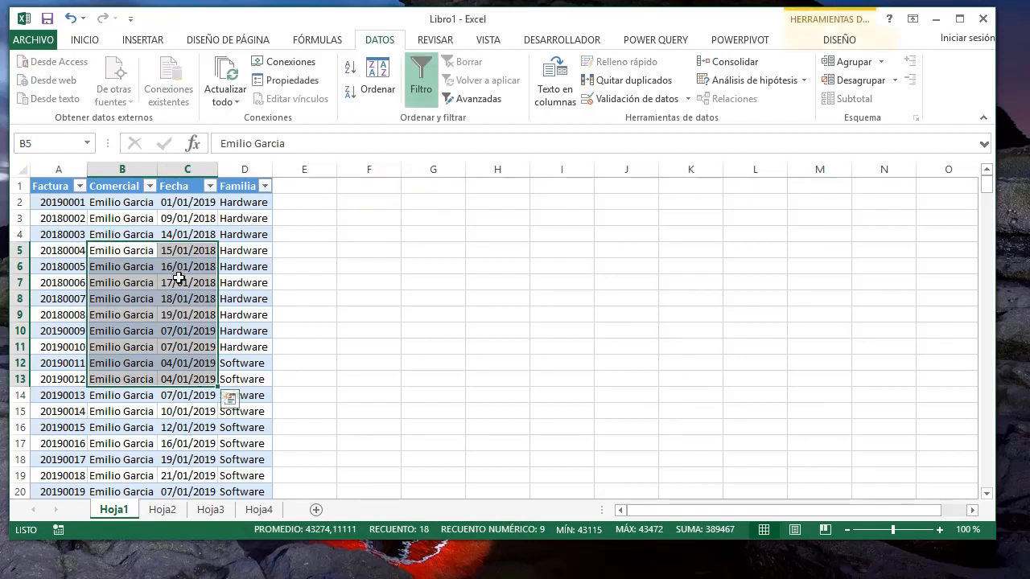
left_click(877, 578)
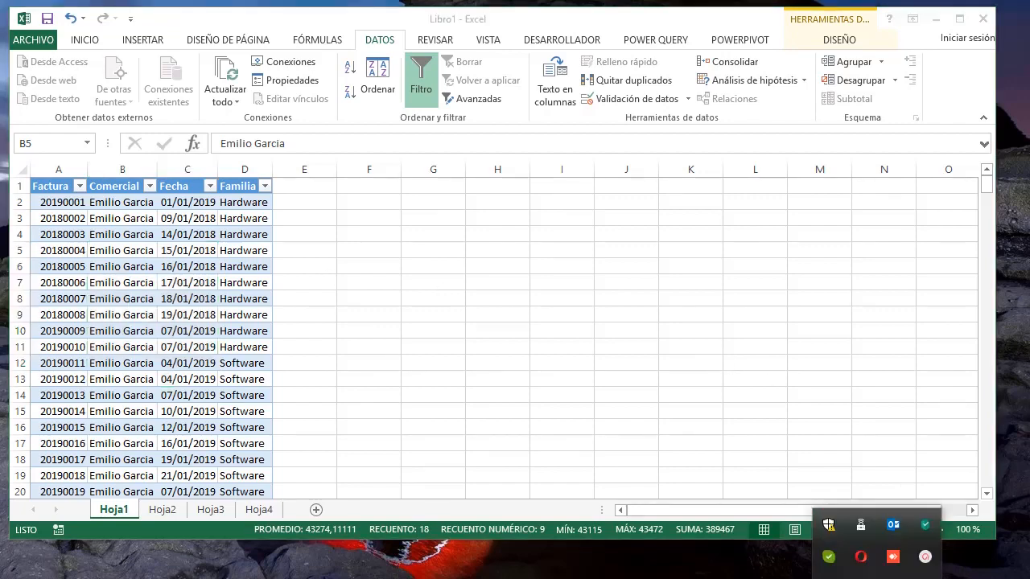